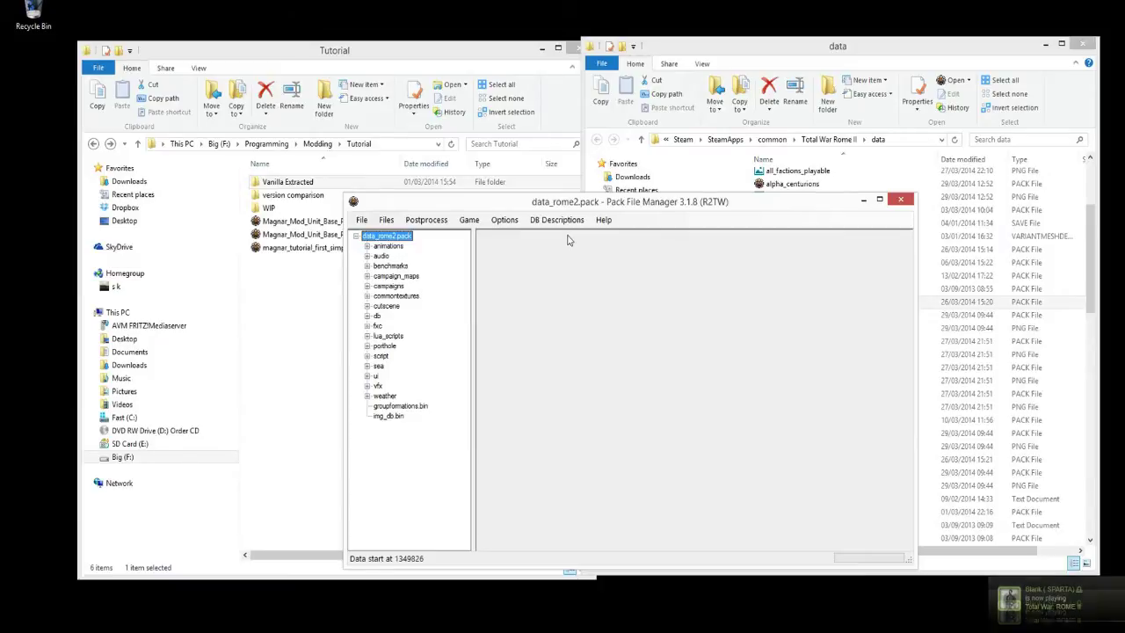
Widen the file tree of data_rome2.pack and locate the units folder inside ui, checking its subfolders
{"action": "left_click", "coordinate": [367, 376]}
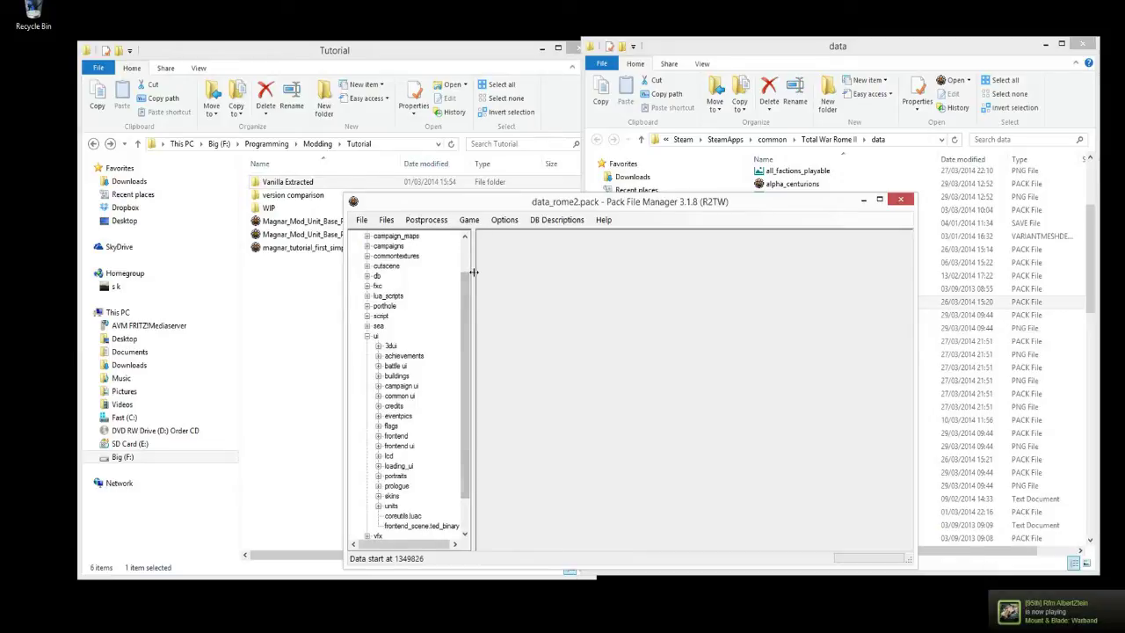
{"action": "left_click_drag", "start_coordinate": [473, 268], "coordinate": [521, 266]}
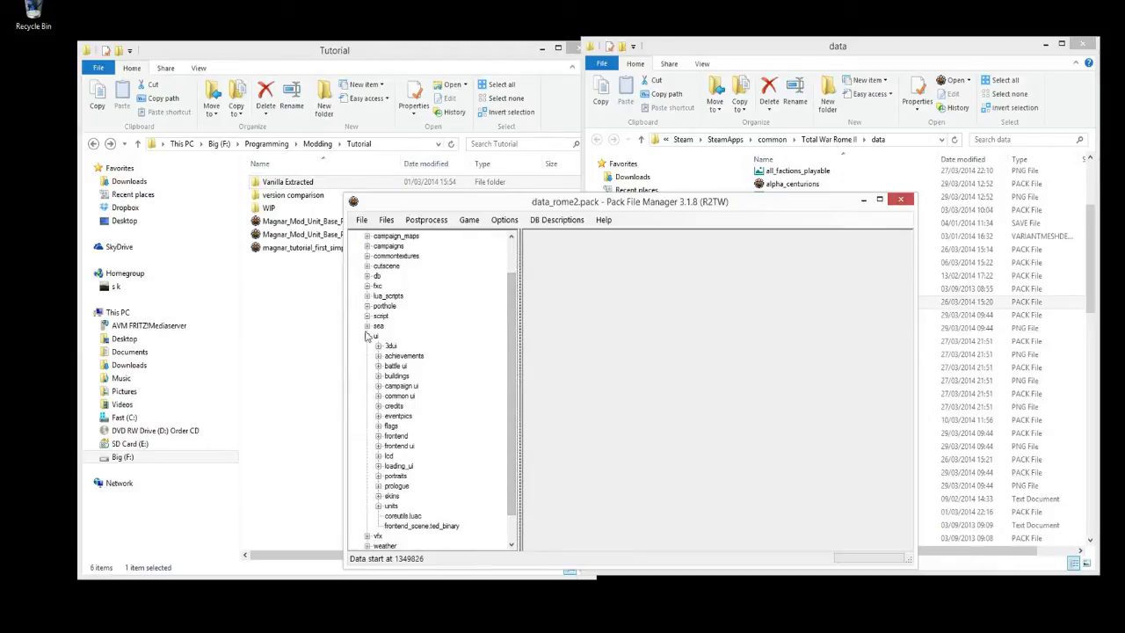
{"action": "left_click", "coordinate": [393, 507]}
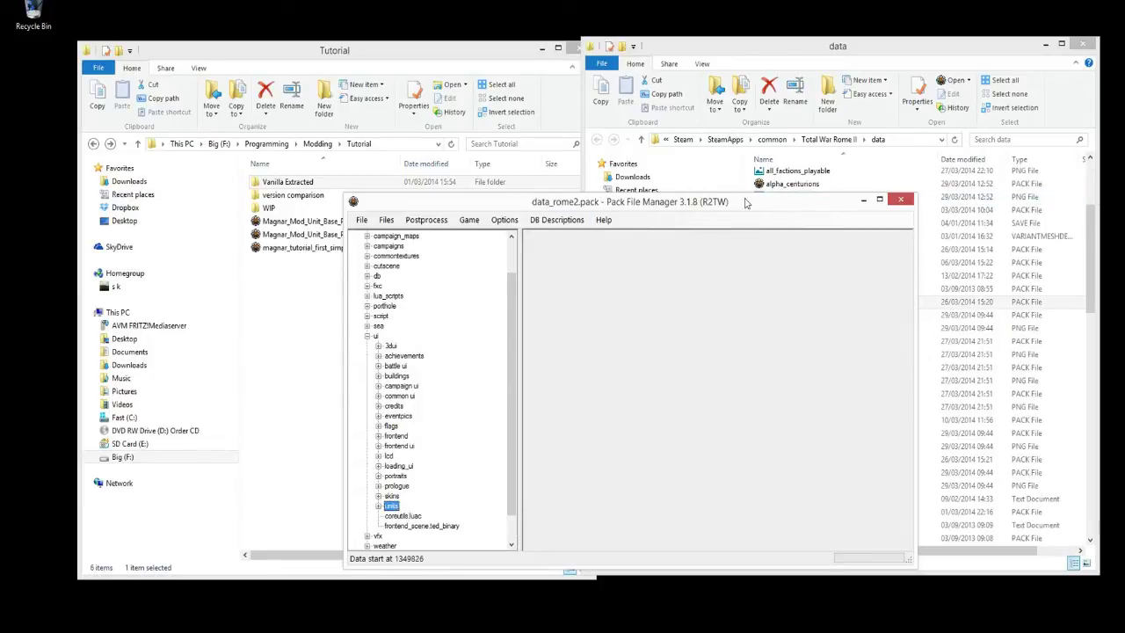
{"action": "scroll", "coordinate": [508, 314], "scroll_direction": "up", "scroll_amount": 2}
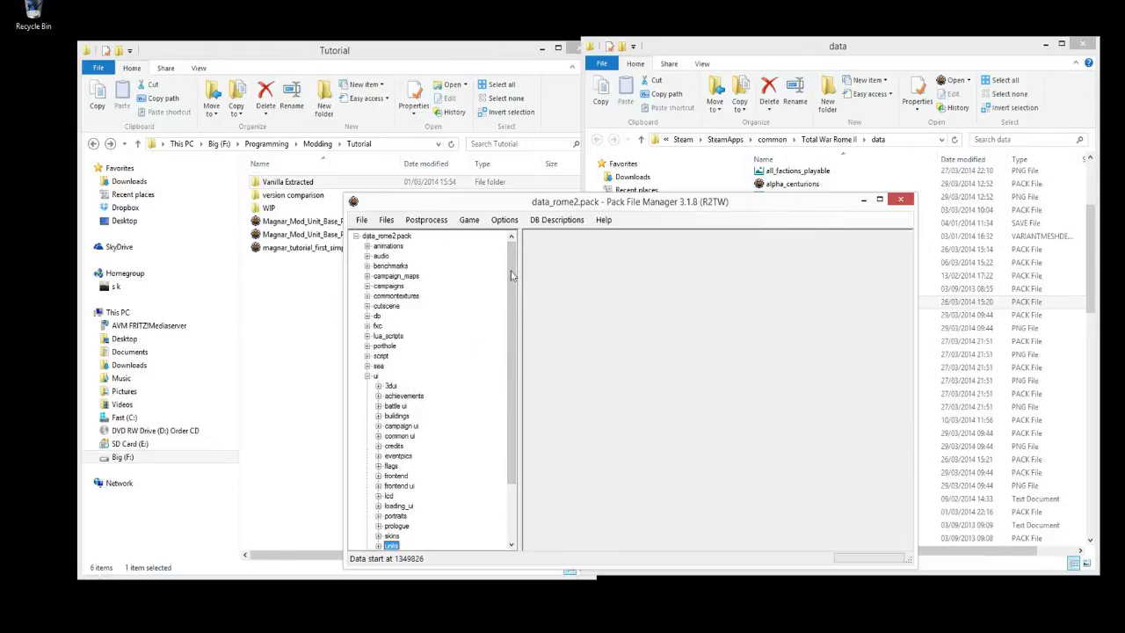
{"action": "scroll", "coordinate": [512, 275], "scroll_direction": "down", "scroll_amount": 2}
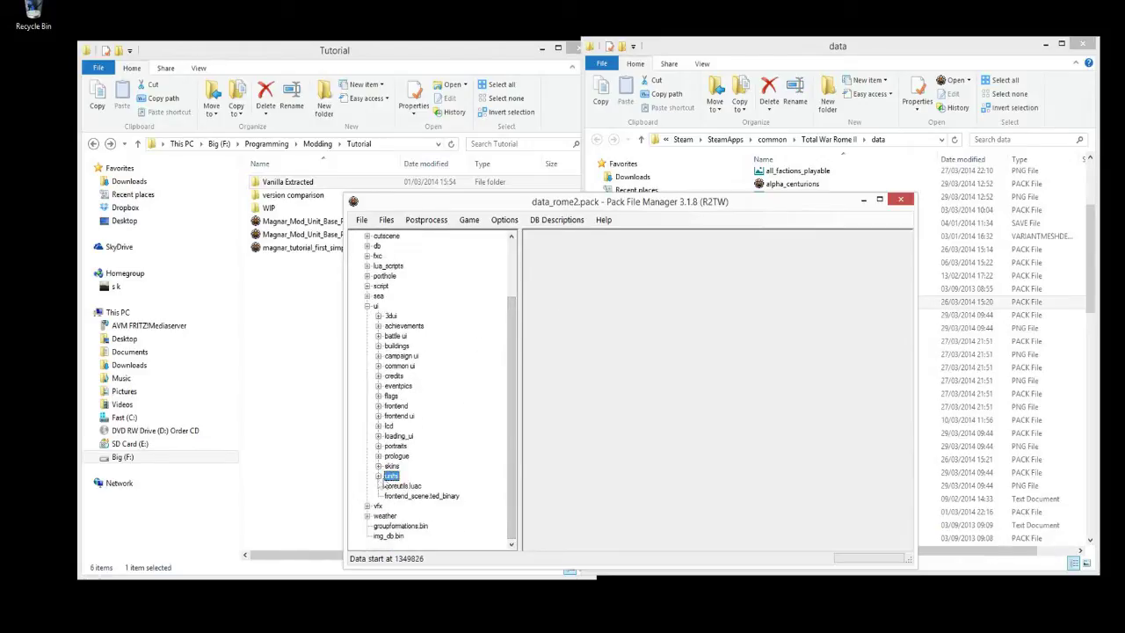
{"action": "left_click", "coordinate": [378, 477]}
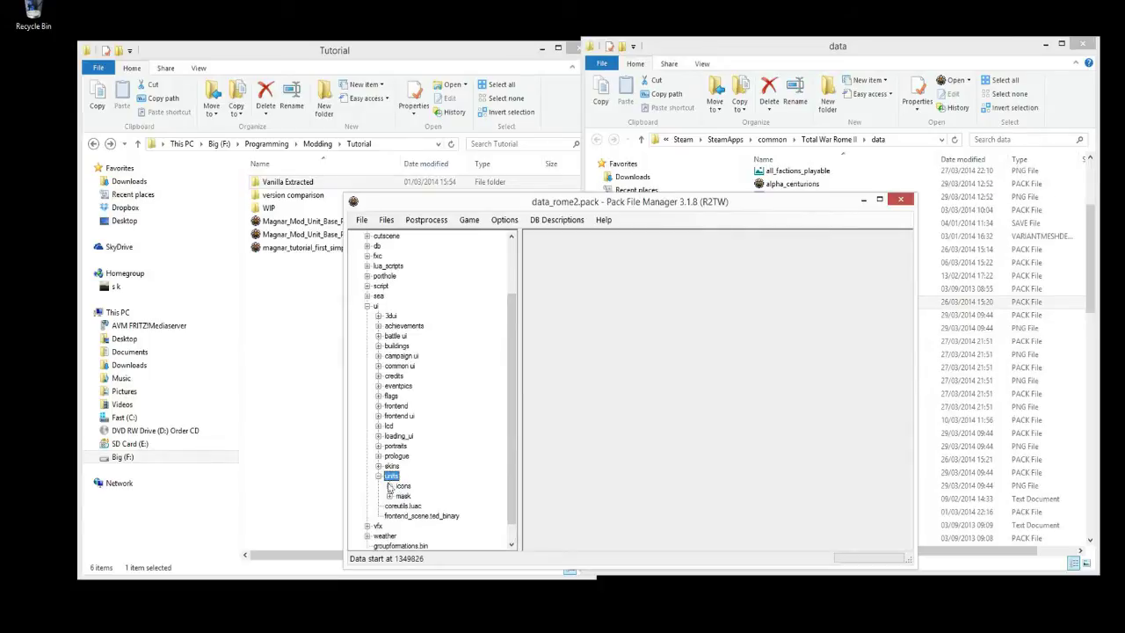
{"action": "left_click", "coordinate": [379, 477]}
Extract only the selected units folder to F:\Programming\Modding\Tutorial\Vanilla Extracted
{"action": "right_click", "coordinate": [393, 483]}
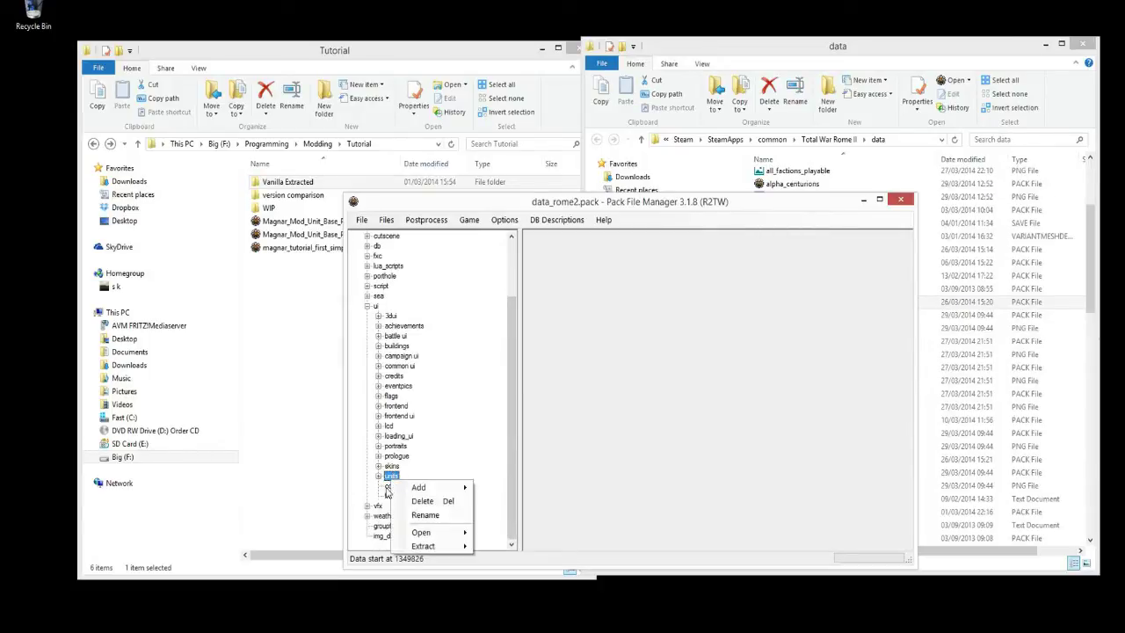
{"action": "mouse_move", "coordinate": [455, 546]}
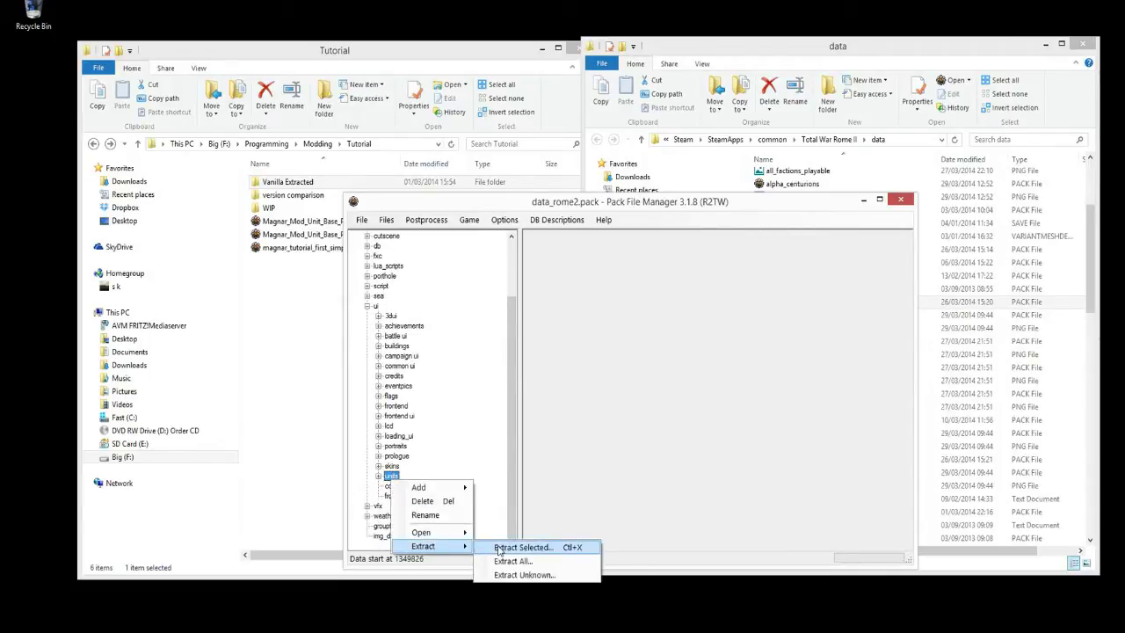
{"action": "left_click", "coordinate": [497, 547]}
{"action": "left_click", "coordinate": [253, 55]}
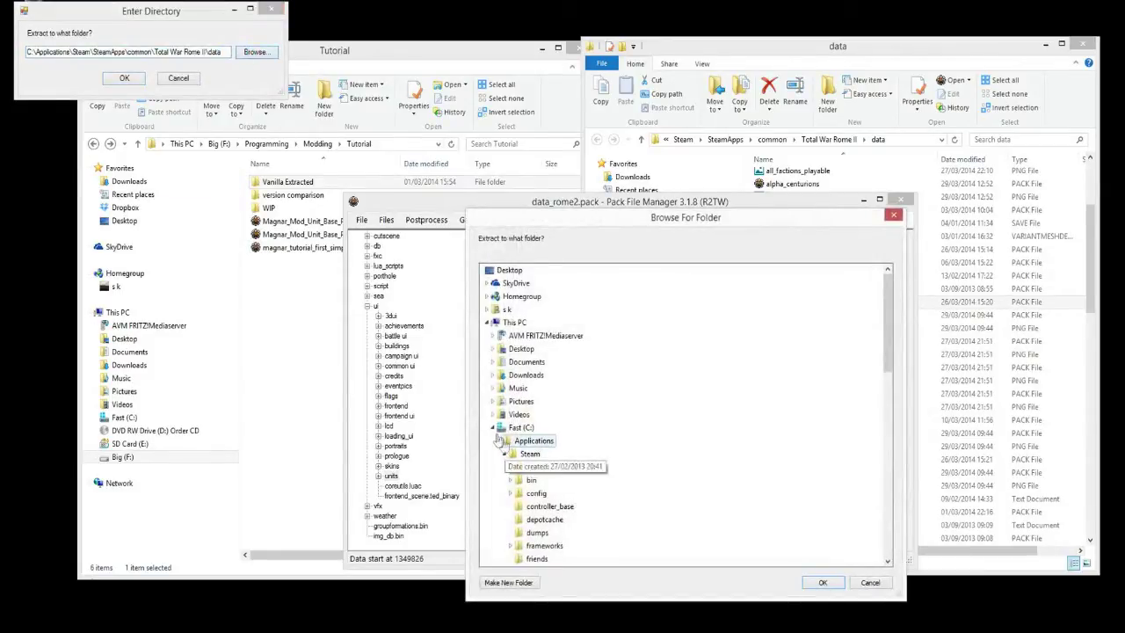
{"action": "left_click", "coordinate": [493, 428]}
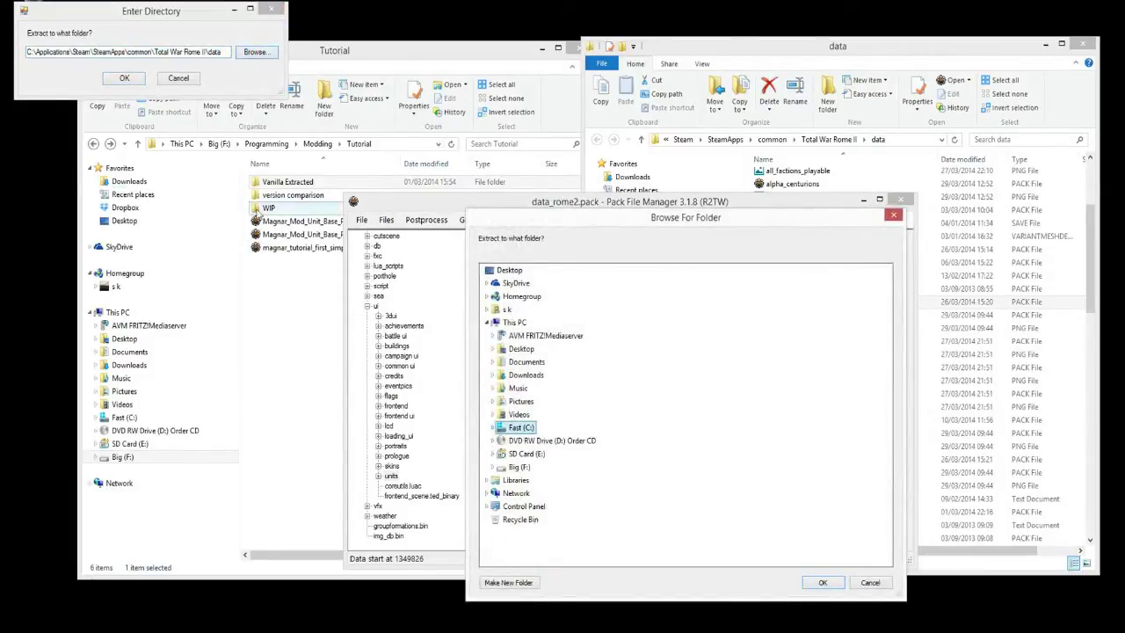
{"action": "left_click", "coordinate": [492, 466]}
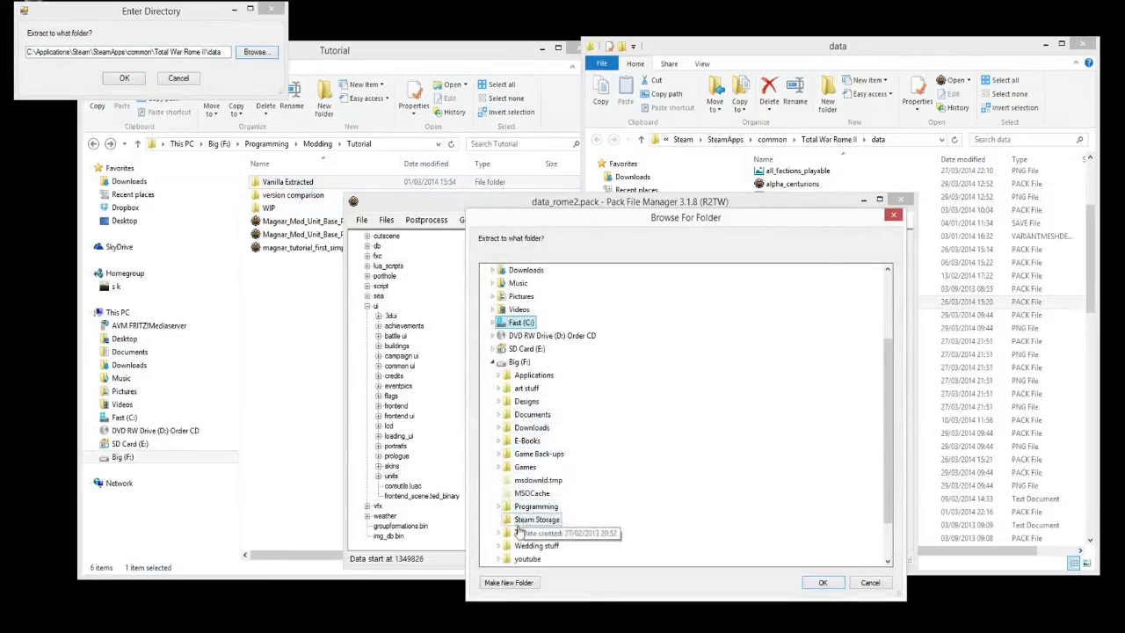
{"action": "double_click", "coordinate": [527, 507]}
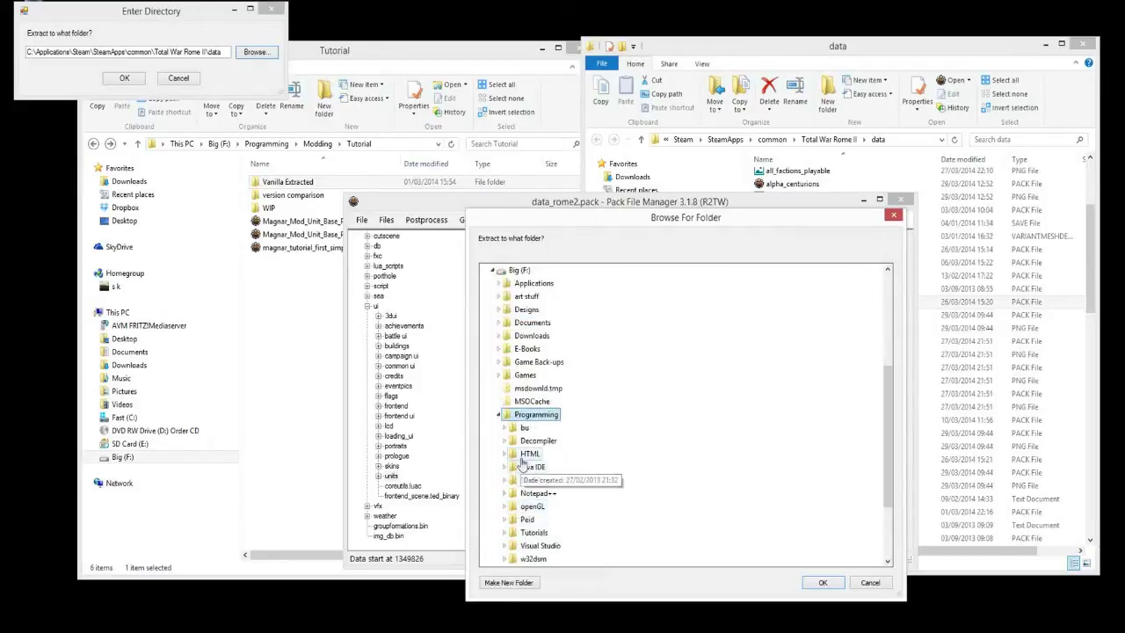
{"action": "double_click", "coordinate": [520, 478]}
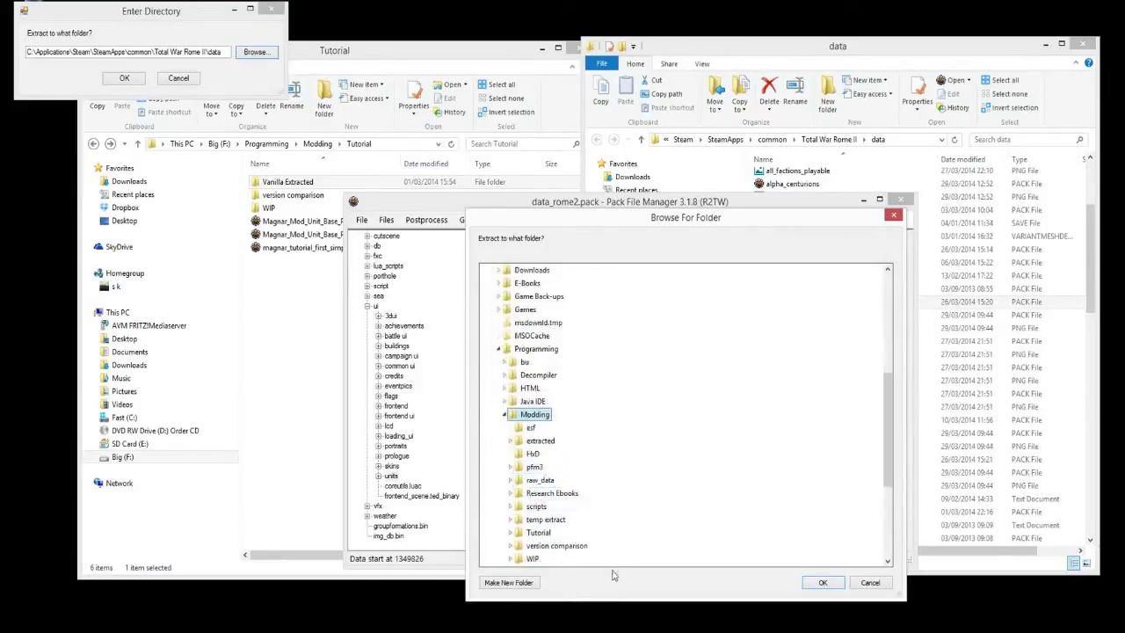
{"action": "left_click", "coordinate": [536, 519]}
{"action": "left_click", "coordinate": [511, 521]}
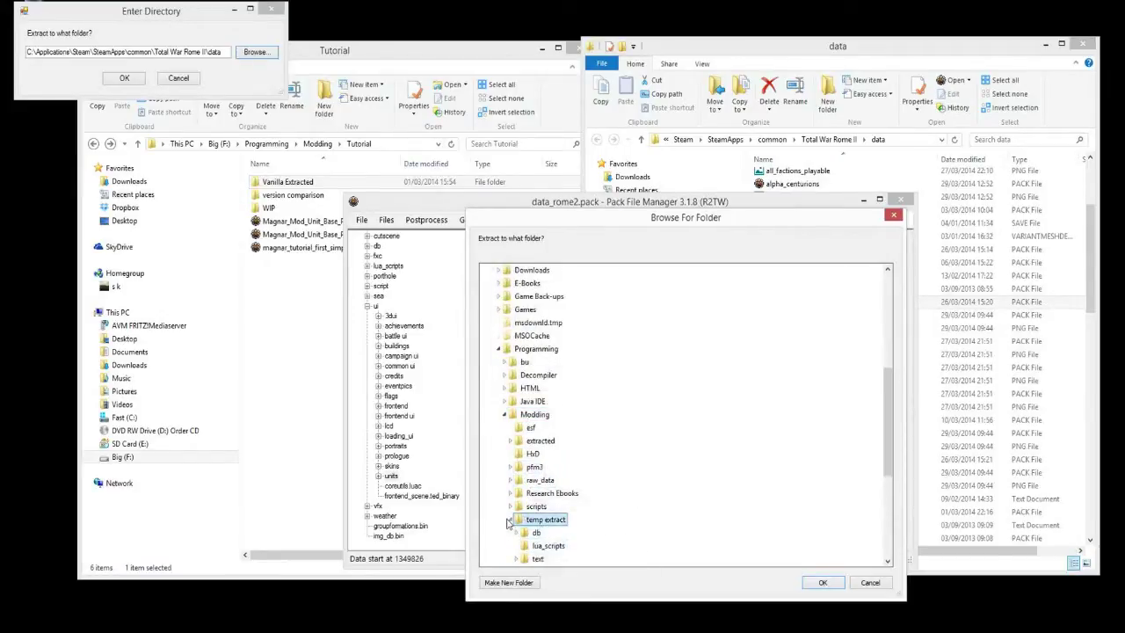
{"action": "left_click", "coordinate": [510, 521]}
{"action": "double_click", "coordinate": [538, 533]}
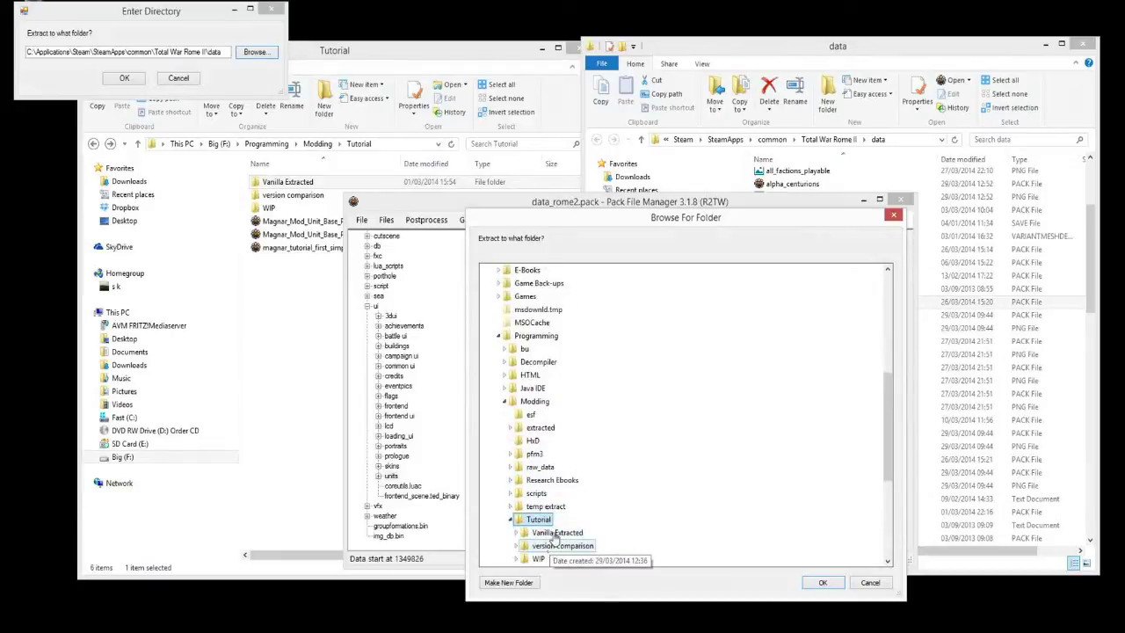
{"action": "double_click", "coordinate": [556, 533]}
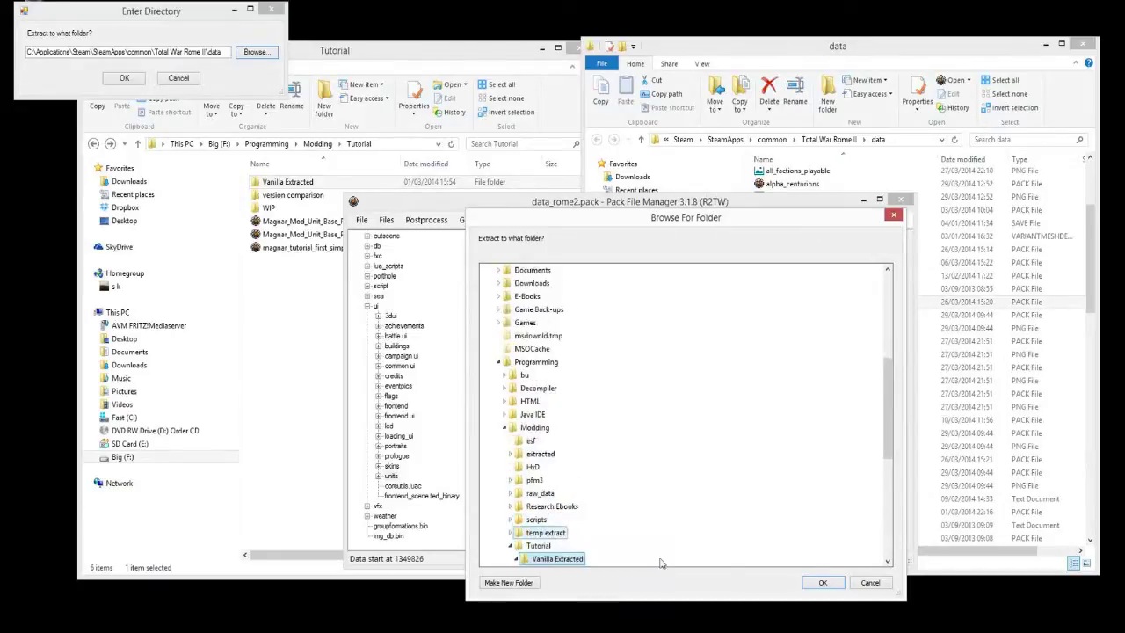
{"action": "left_click", "coordinate": [823, 584]}
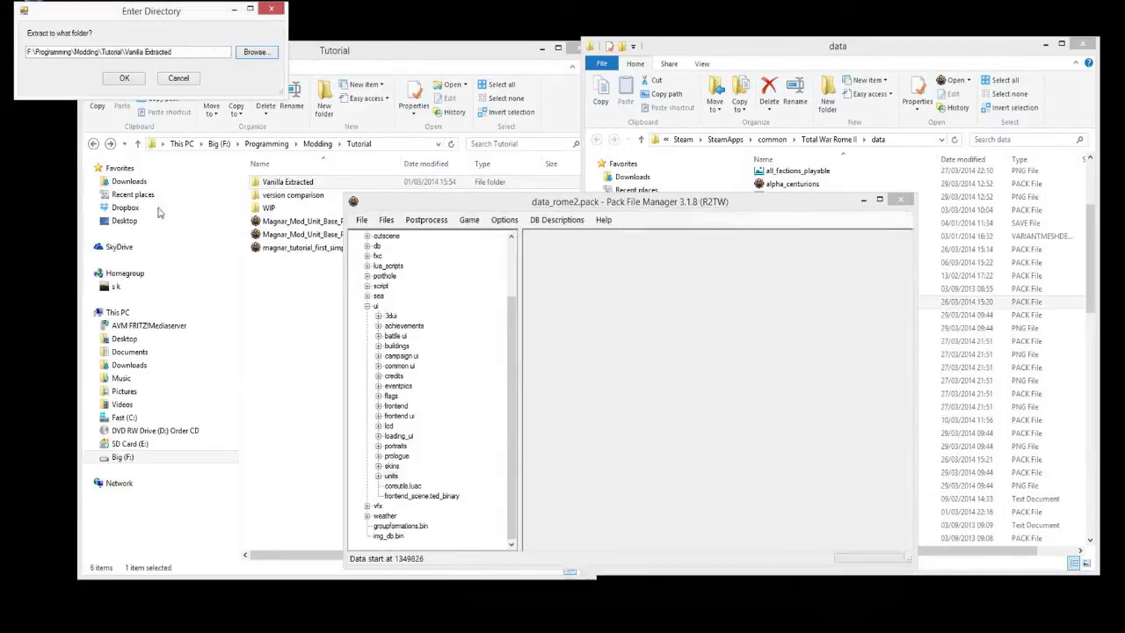
{"action": "left_click", "coordinate": [124, 77]}
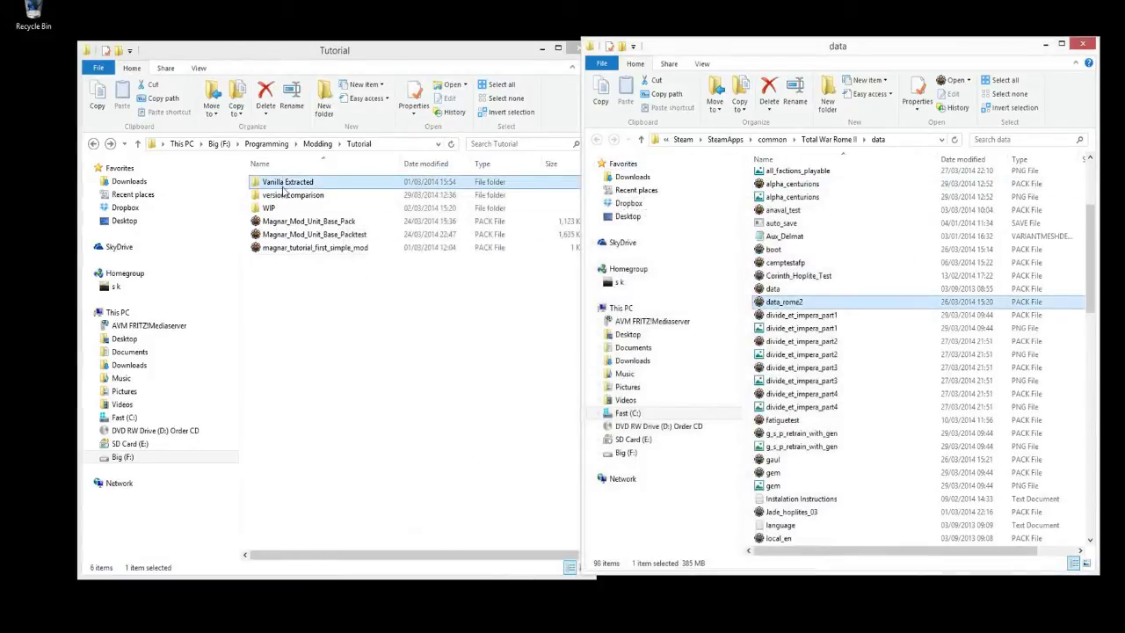
Switch to the Tutorial folder window and open the extracted units folder under Vanilla Extracted\ui
{"action": "left_click", "coordinate": [283, 187]}
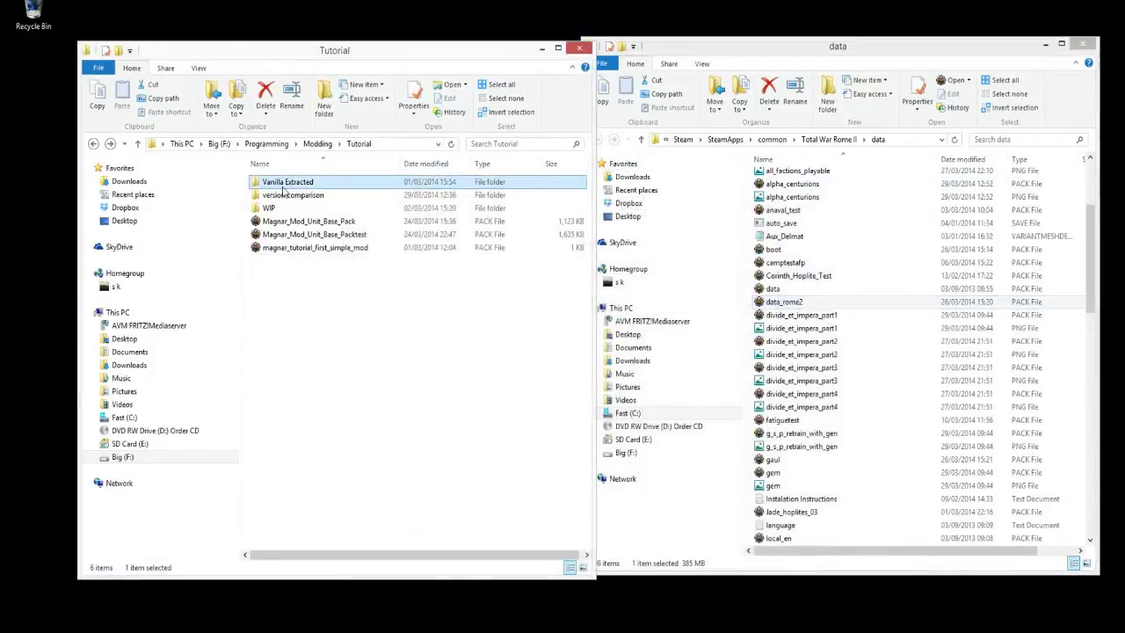
{"action": "double_click", "coordinate": [282, 187]}
{"action": "left_click", "coordinate": [264, 185]}
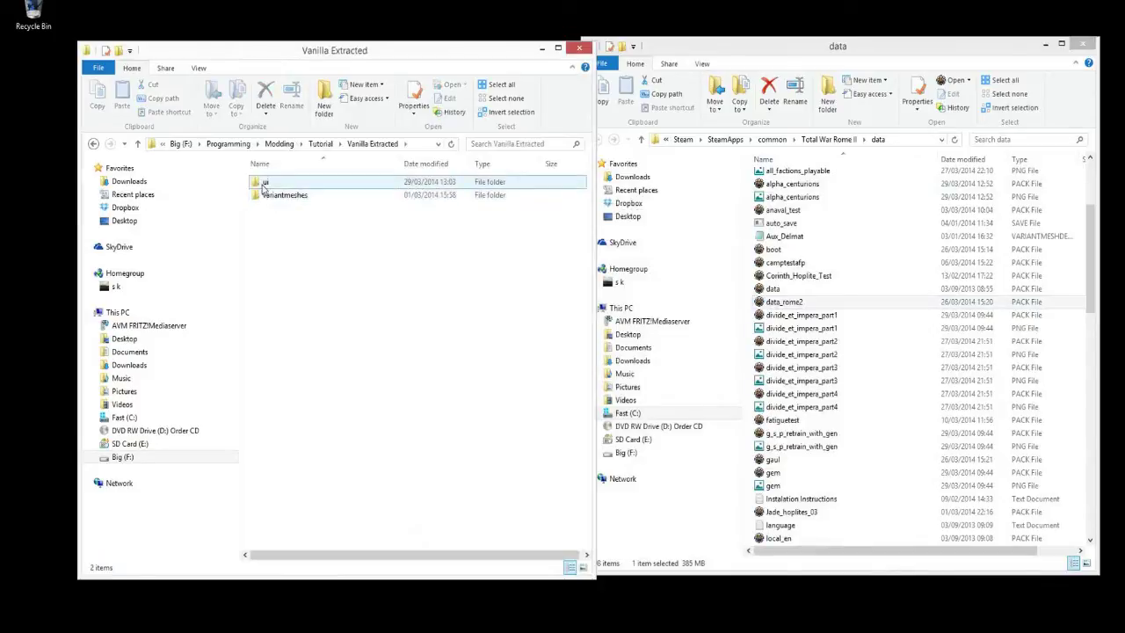
{"action": "double_click", "coordinate": [263, 185]}
{"action": "left_click", "coordinate": [282, 190]}
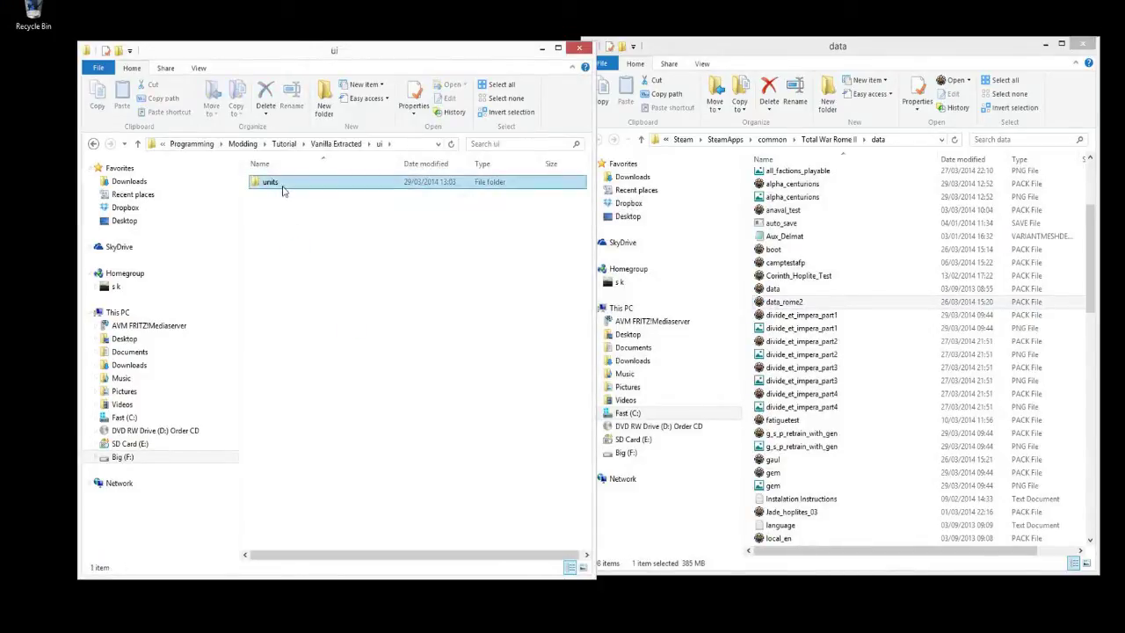
{"action": "double_click", "coordinate": [282, 191]}
{"action": "left_click_drag", "start_coordinate": [306, 323], "coordinate": [307, 186]}
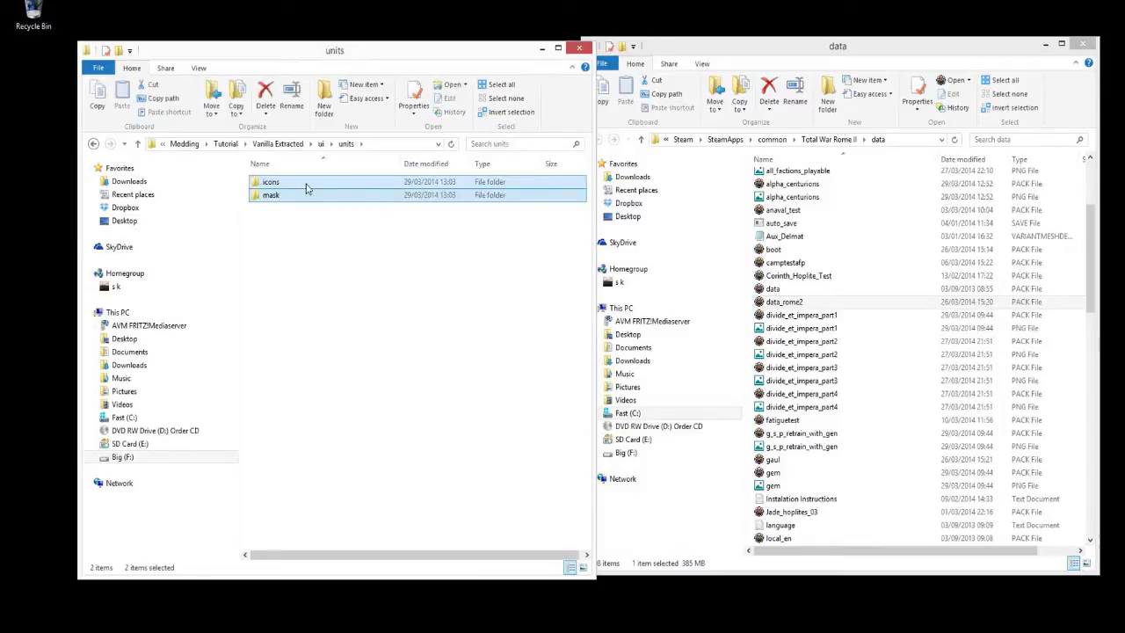
{"action": "left_click", "coordinate": [355, 264]}
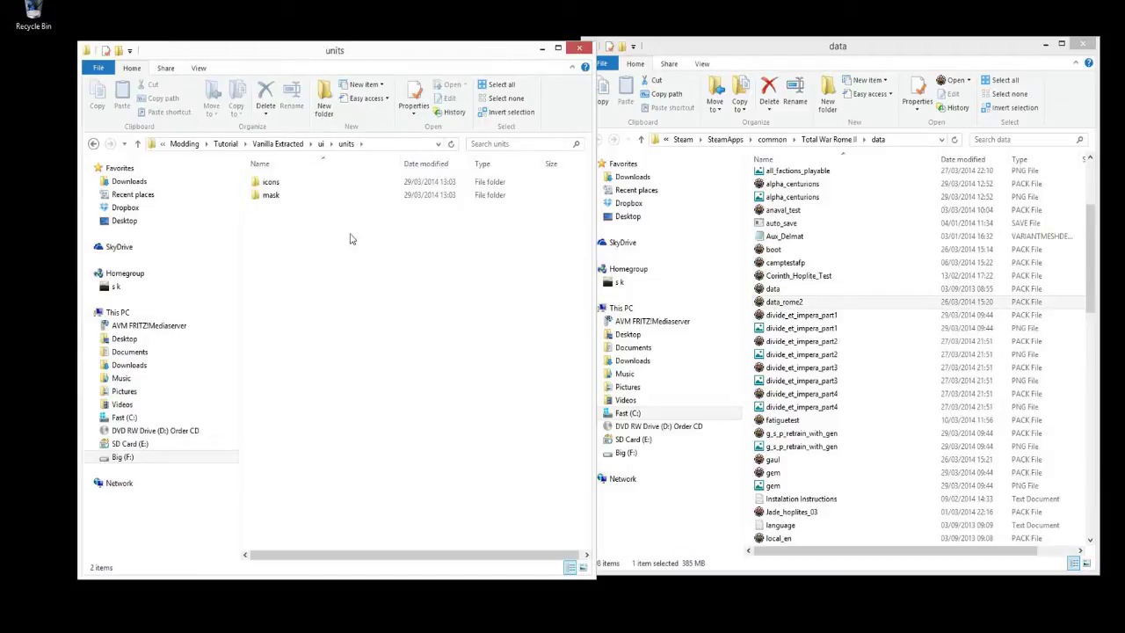
Open the mask folder in a new window and the icons folder in the current window to compare their images
{"action": "left_click", "coordinate": [307, 186]}
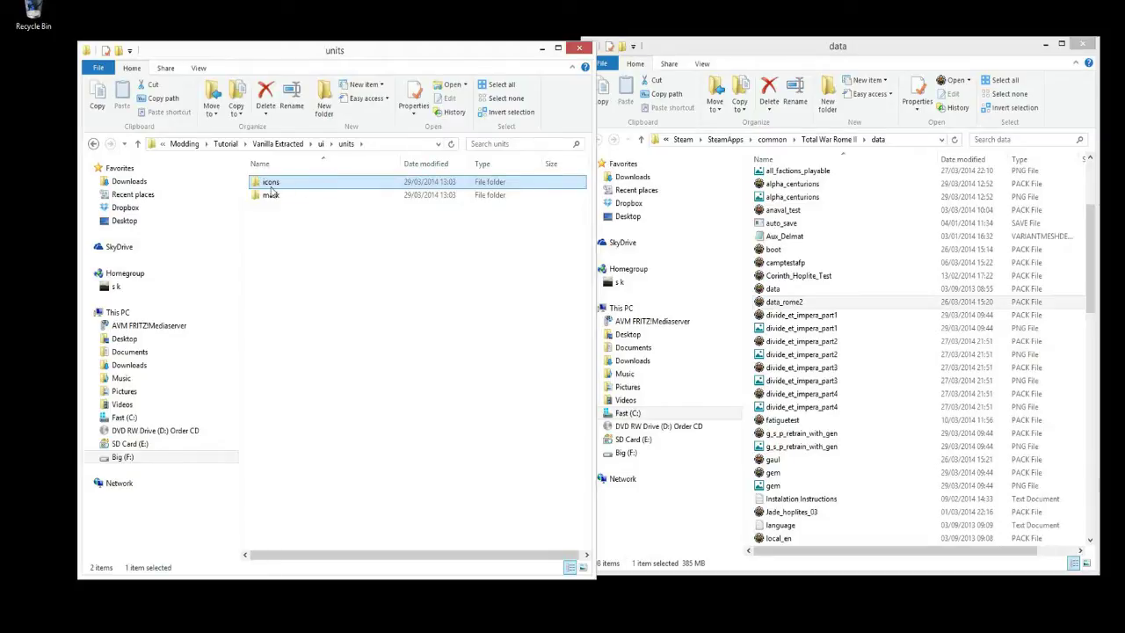
{"action": "left_click", "coordinate": [273, 195]}
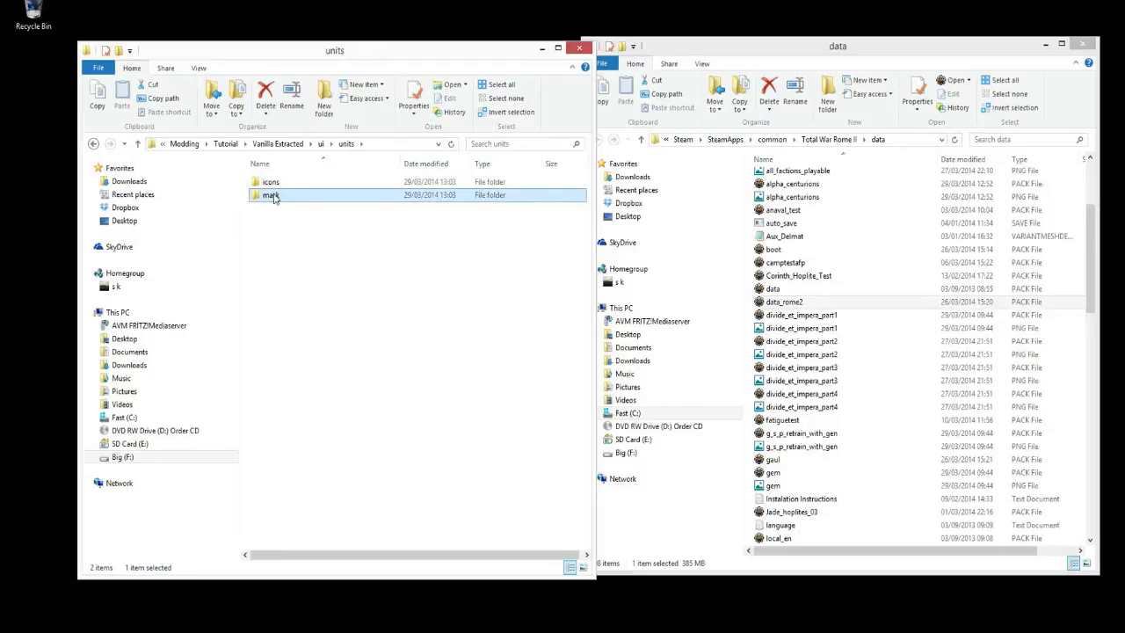
{"action": "right_click", "coordinate": [293, 195]}
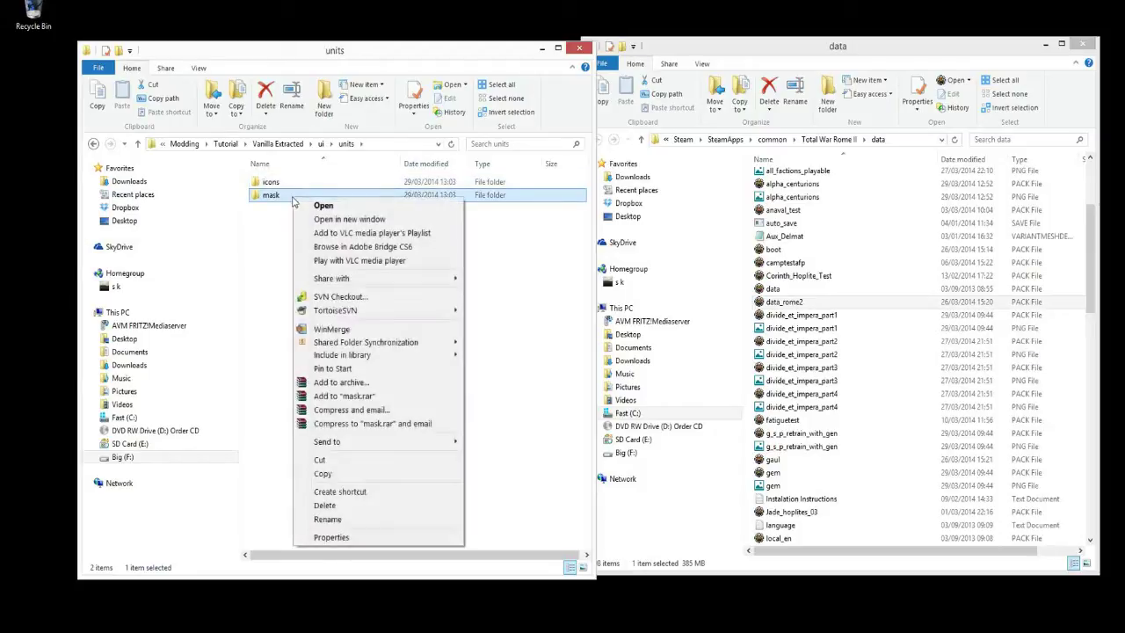
{"action": "left_click", "coordinate": [330, 219]}
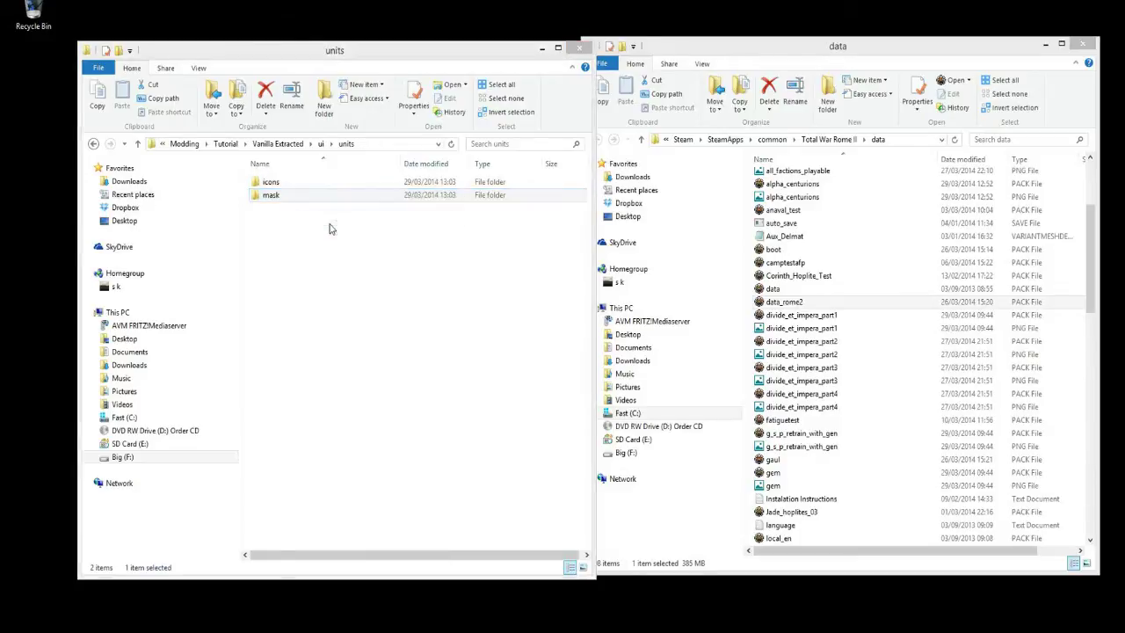
{"action": "left_click", "coordinate": [261, 182]}
{"action": "double_click", "coordinate": [261, 182]}
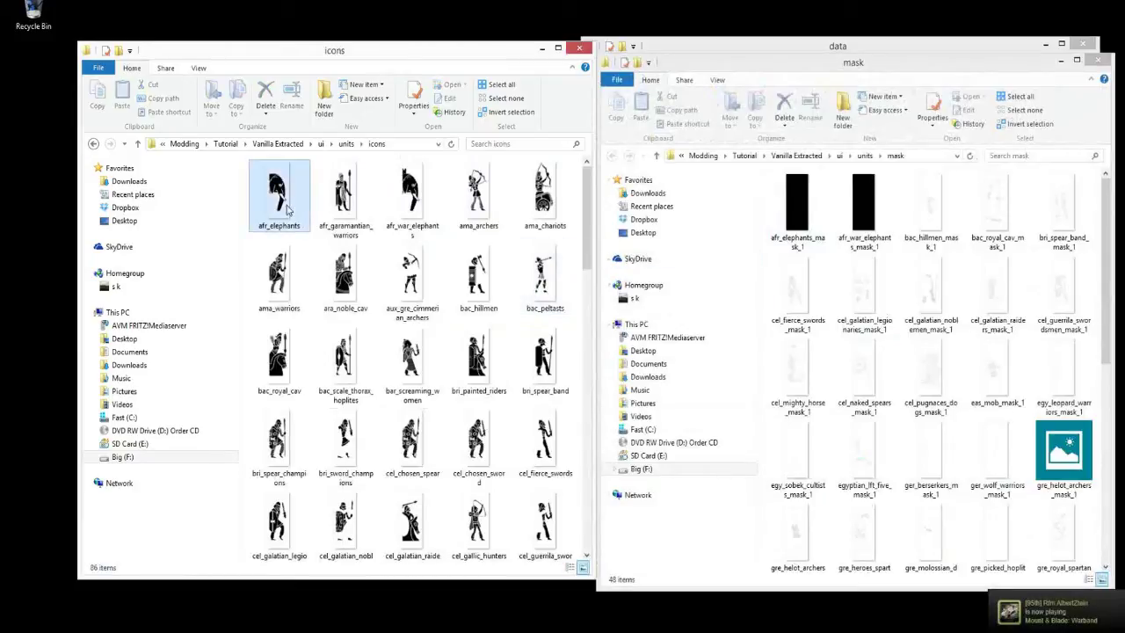
{"action": "left_click", "coordinate": [286, 208]}
{"action": "left_click", "coordinate": [278, 296]}
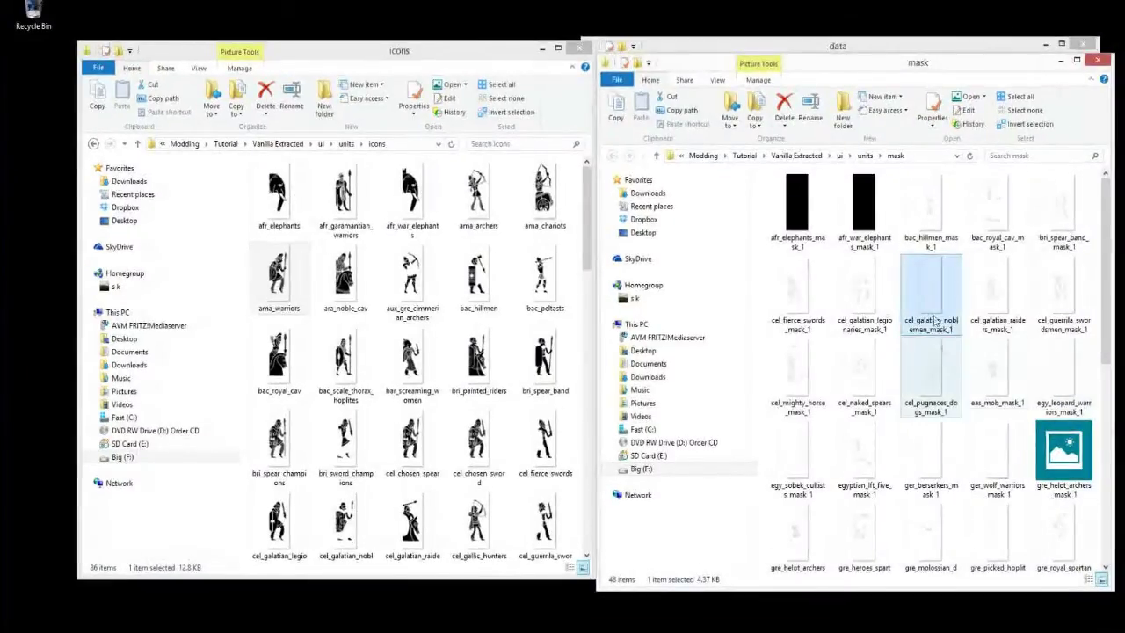
Open cel_galatian_noblemen_mask_1 with GNU Image Manipulation Program, making it the default app for all .png files
{"action": "right_click", "coordinate": [933, 302]}
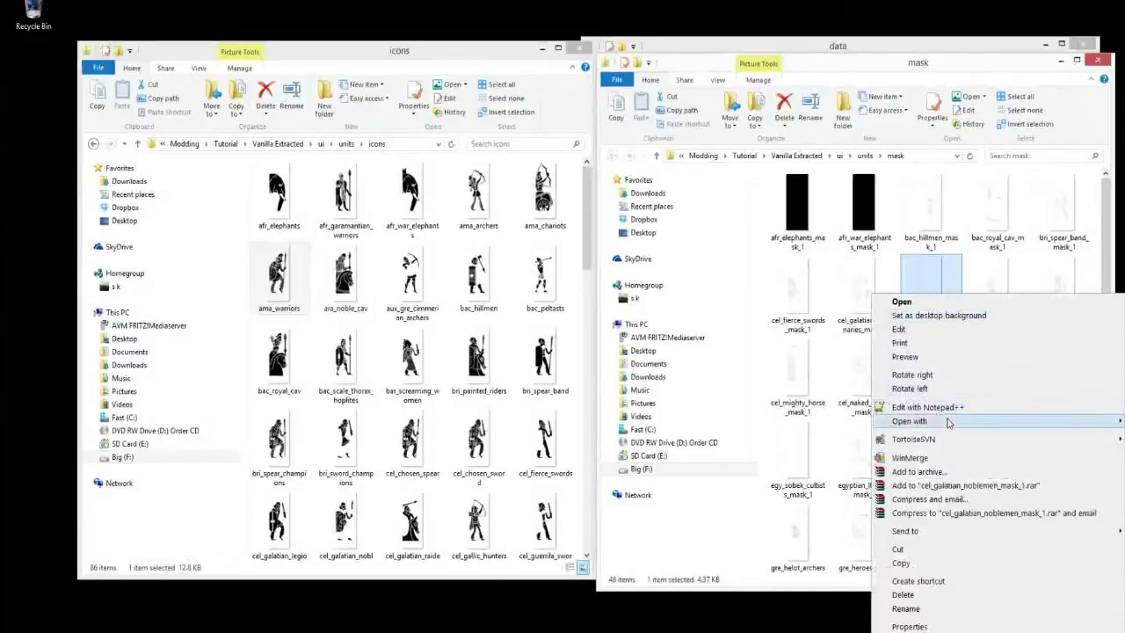
{"action": "mouse_move", "coordinate": [951, 421]}
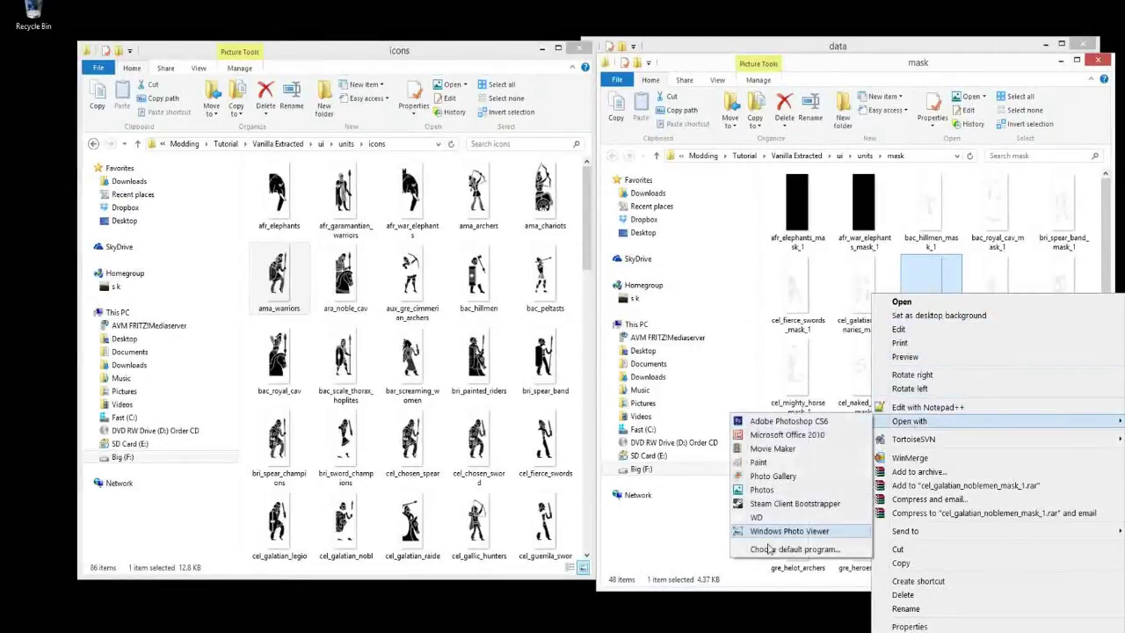
{"action": "left_click", "coordinate": [763, 550]}
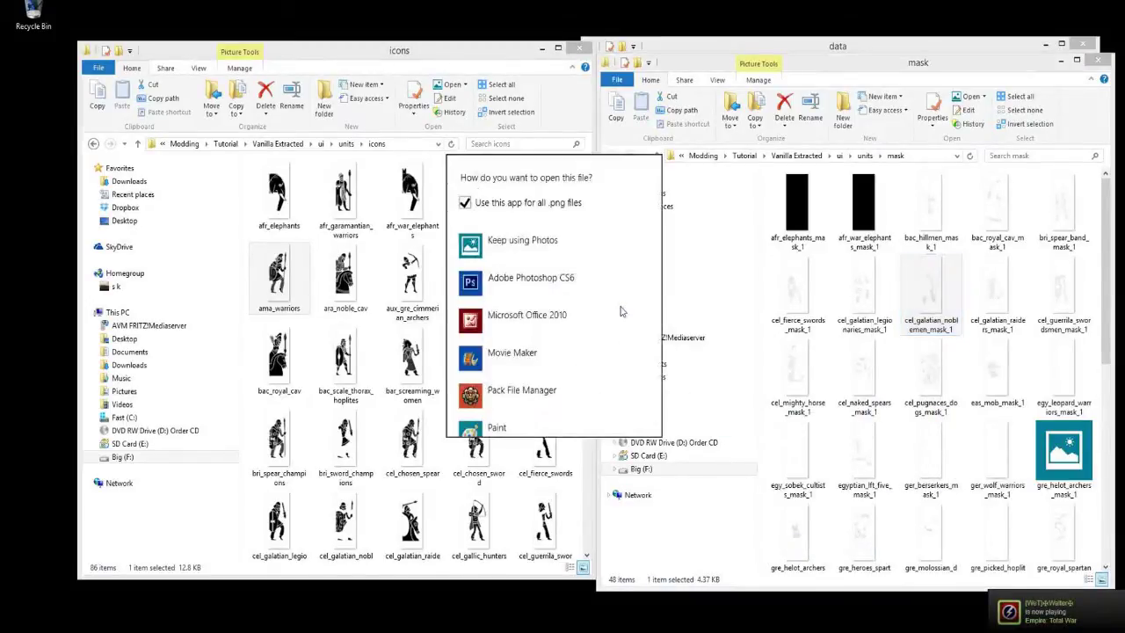
{"action": "scroll", "coordinate": [586, 304], "scroll_direction": "down", "scroll_amount": 4}
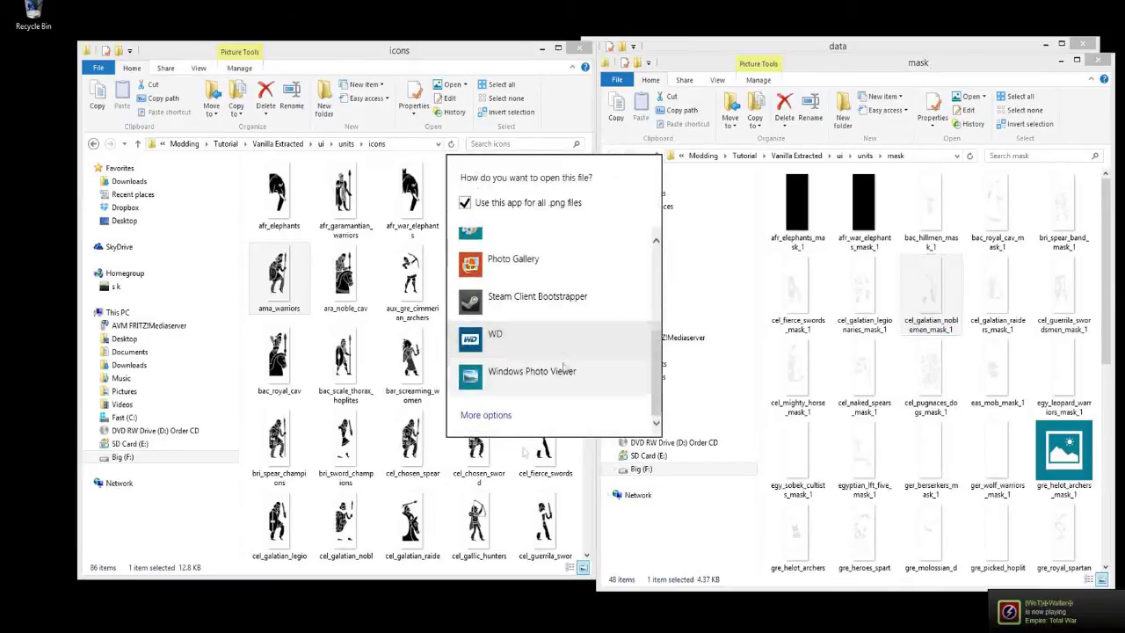
{"action": "left_click", "coordinate": [518, 422]}
{"action": "scroll", "coordinate": [527, 378], "scroll_direction": "down", "scroll_amount": 8}
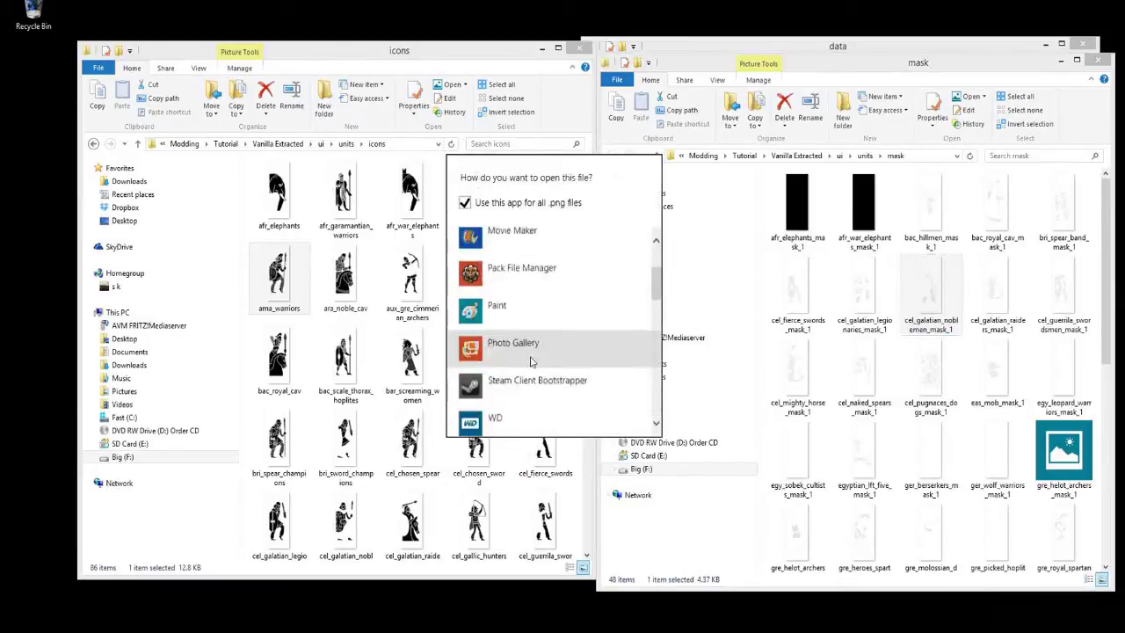
{"action": "scroll", "coordinate": [541, 367], "scroll_direction": "up", "scroll_amount": 4}
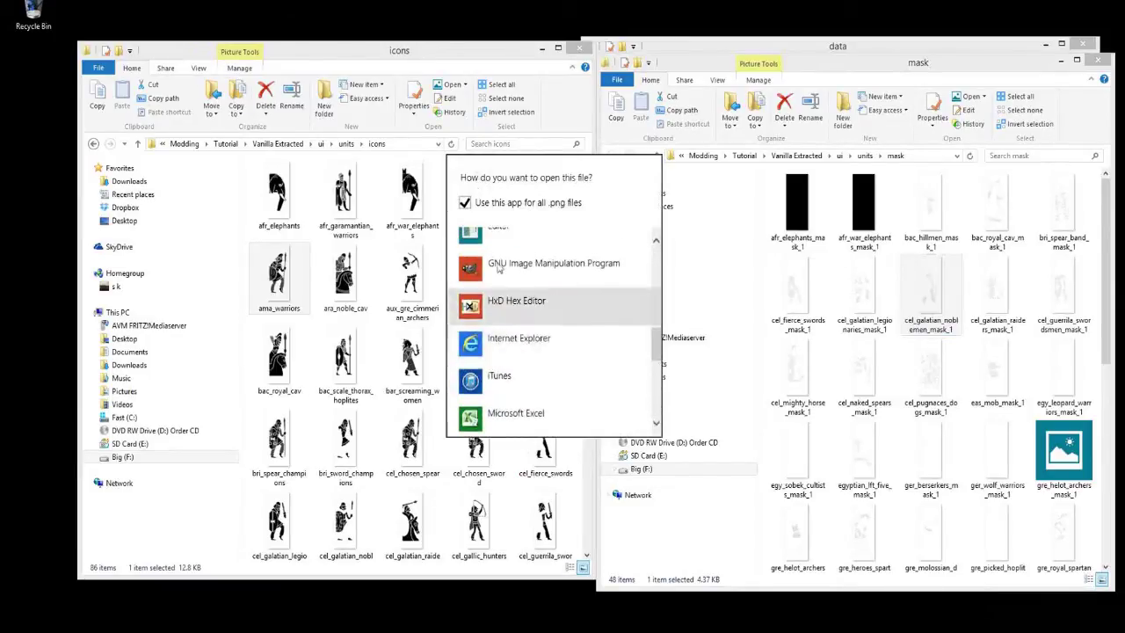
{"action": "left_click", "coordinate": [498, 264]}
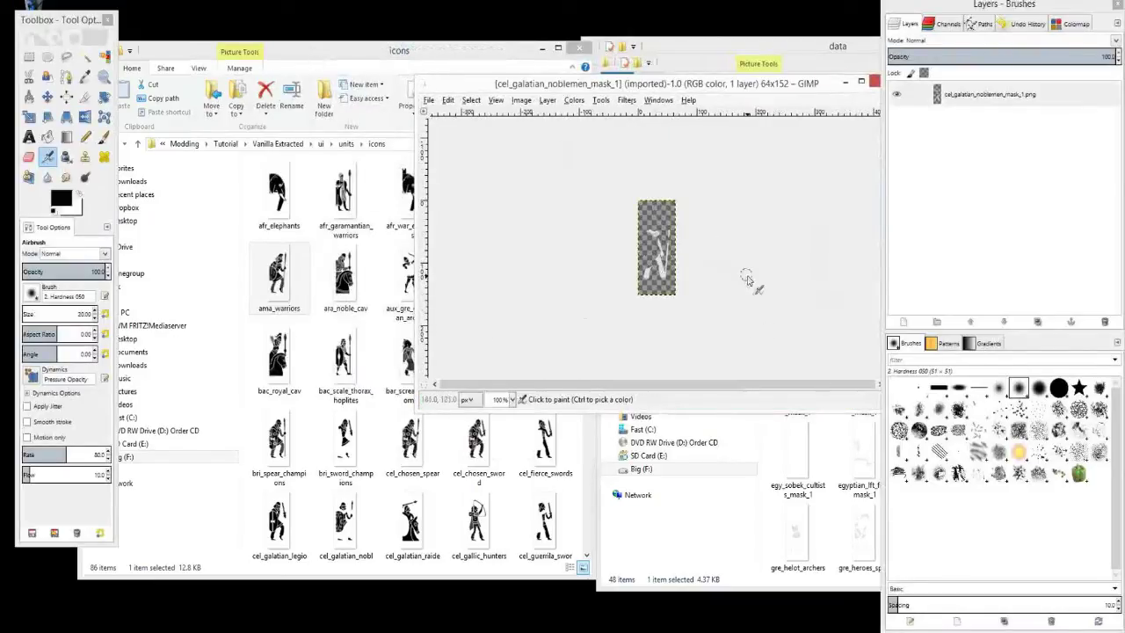
Inspect the cel_galatian_noblemen_mask_1 image from top to bottom at 800% zoom, and return it to 100%
{"action": "left_click", "coordinate": [692, 70]}
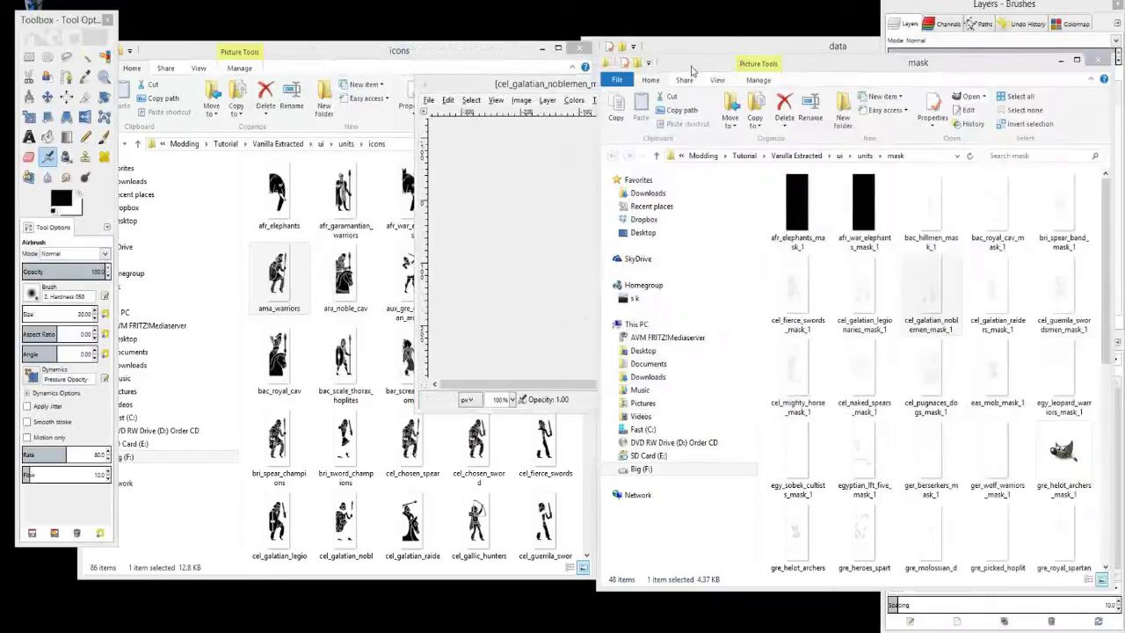
{"action": "double_click", "coordinate": [931, 290]}
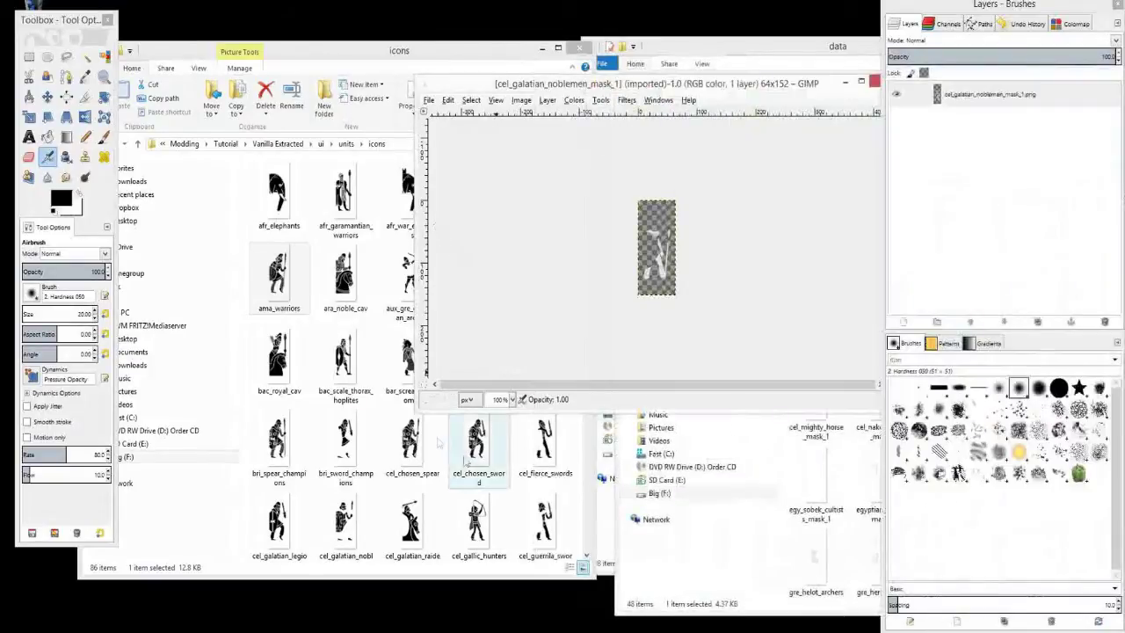
{"action": "left_click", "coordinate": [514, 399]}
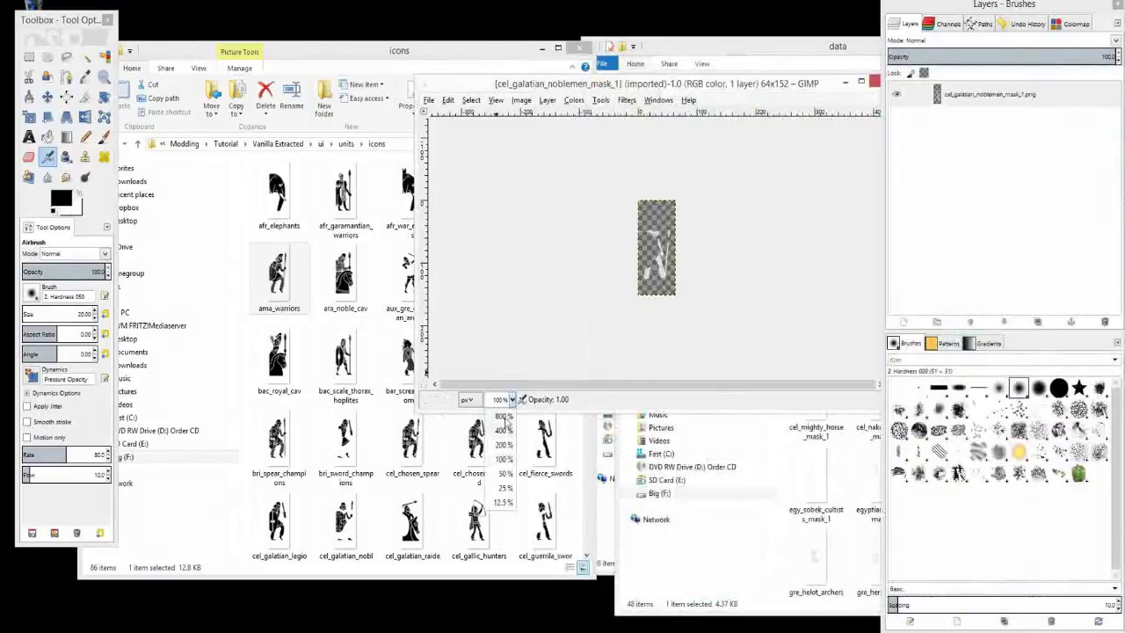
{"action": "left_click", "coordinate": [508, 427]}
{"action": "scroll", "coordinate": [738, 255], "scroll_direction": "down", "scroll_amount": 10}
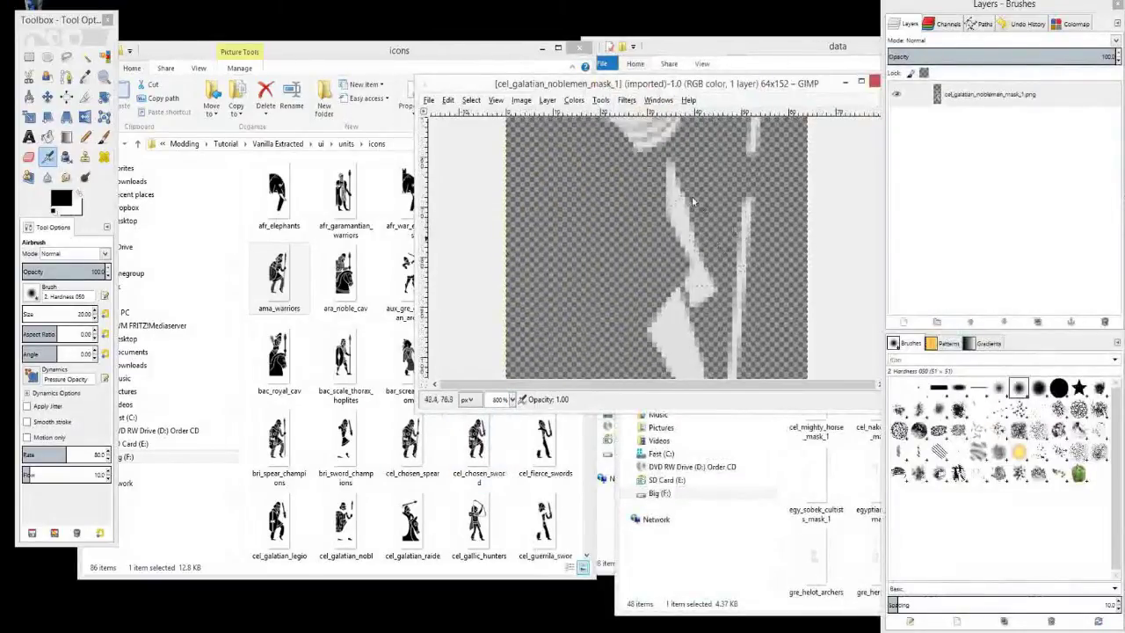
{"action": "scroll", "coordinate": [677, 207], "scroll_direction": "down", "scroll_amount": 3}
{"action": "scroll", "coordinate": [677, 208], "scroll_direction": "down", "scroll_amount": 3}
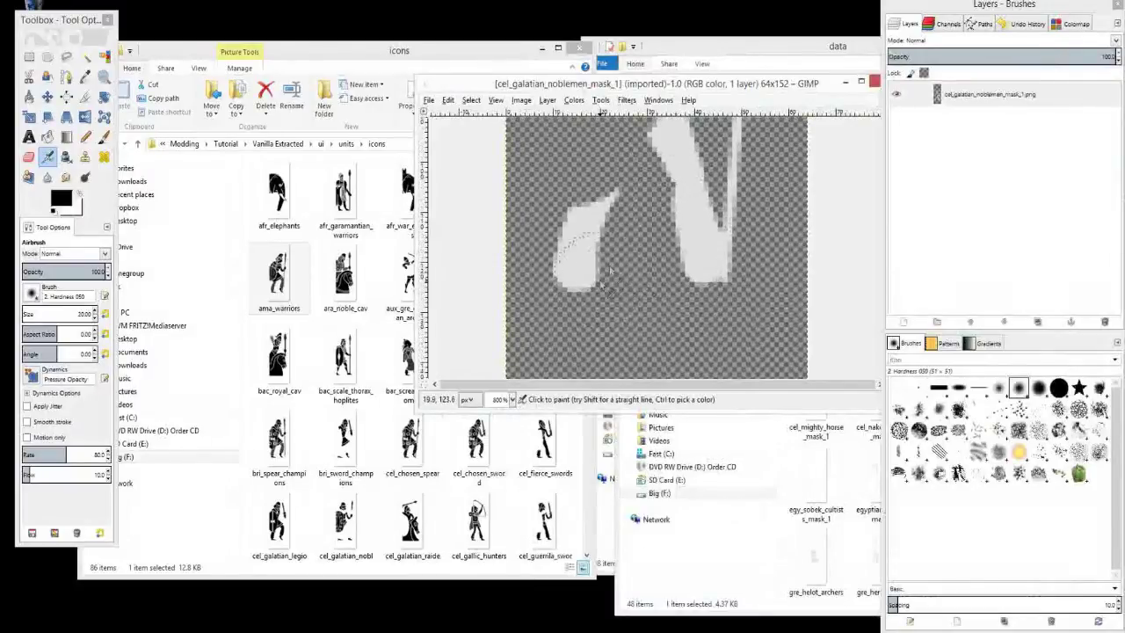
{"action": "scroll", "coordinate": [610, 268], "scroll_direction": "down", "scroll_amount": 3}
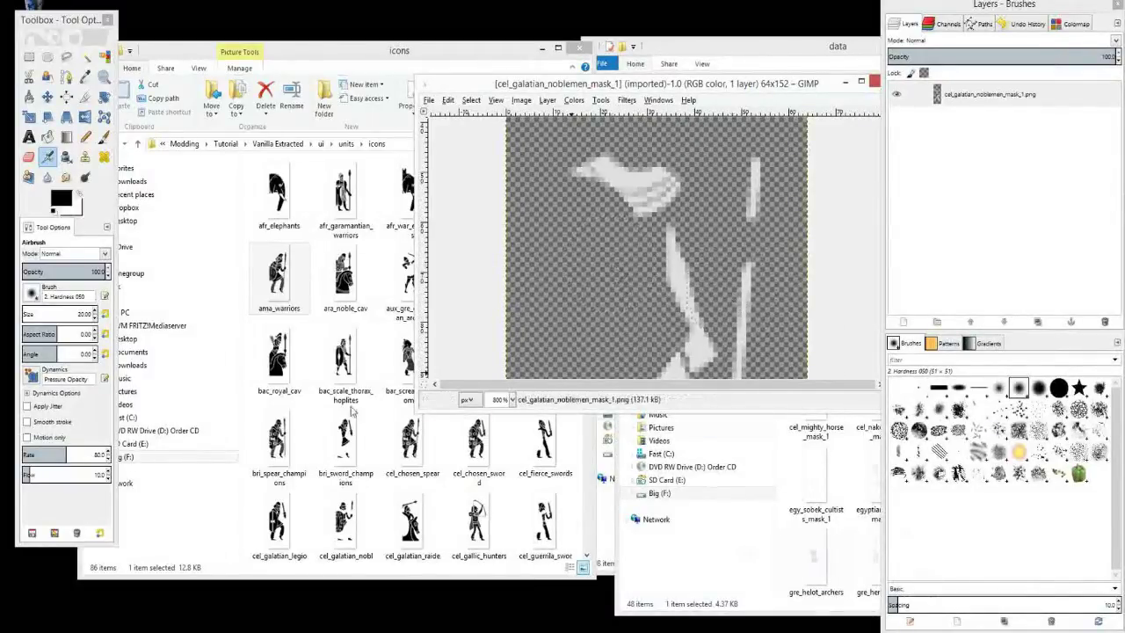
{"action": "left_click", "coordinate": [510, 401]}
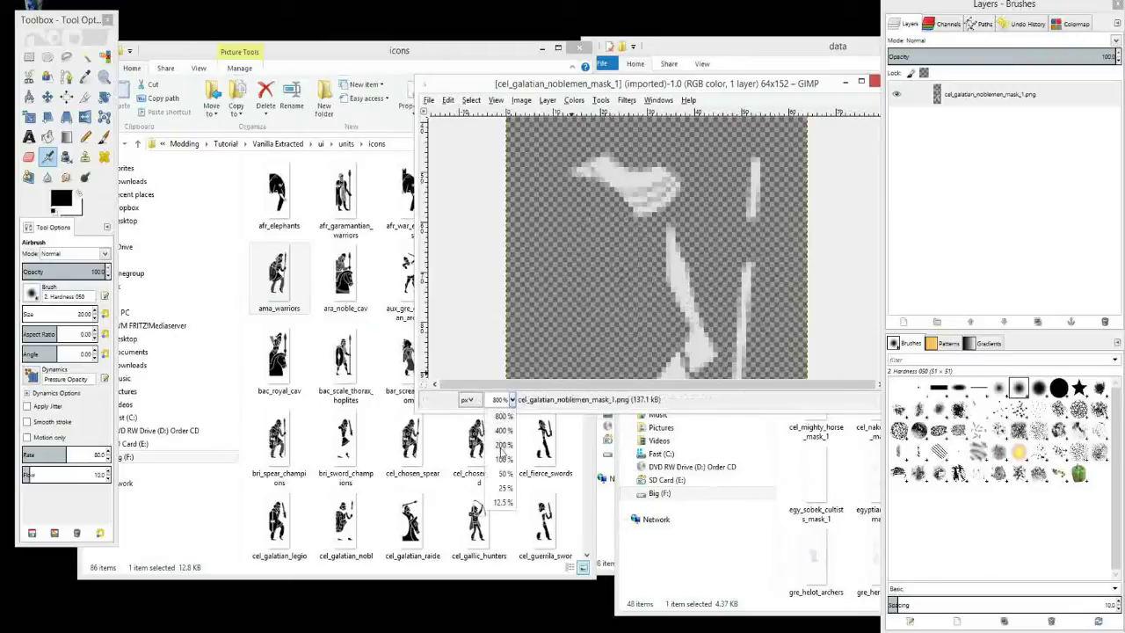
{"action": "left_click", "coordinate": [504, 459]}
Compare the files in the mask folder with the unit images in the icons folder
{"action": "left_click", "coordinate": [712, 574]}
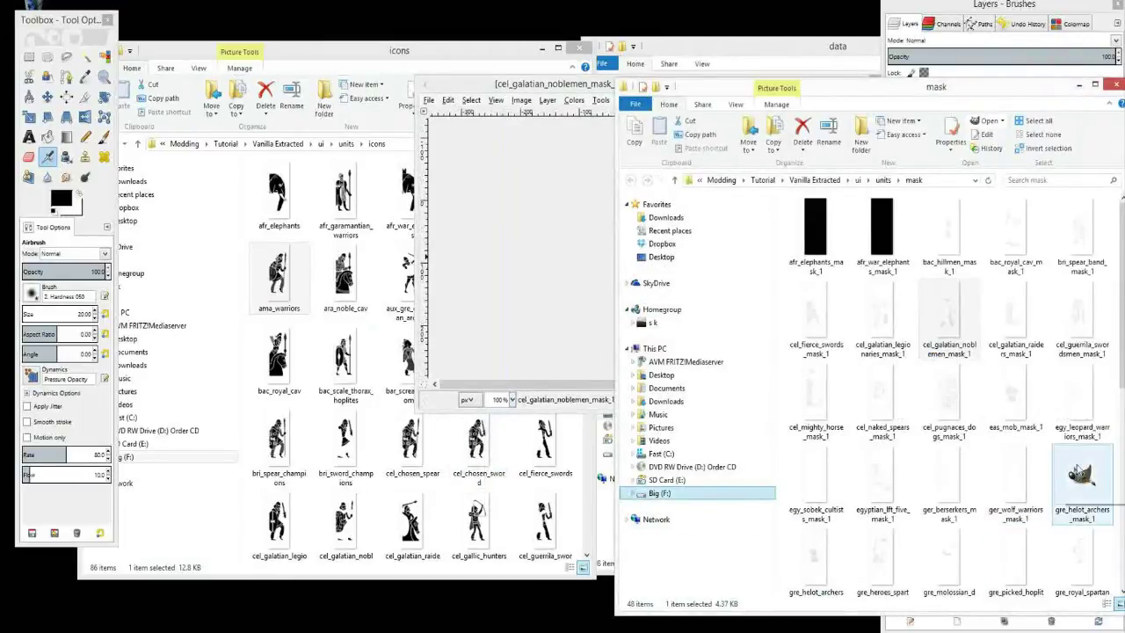
{"action": "left_click", "coordinate": [1015, 400]}
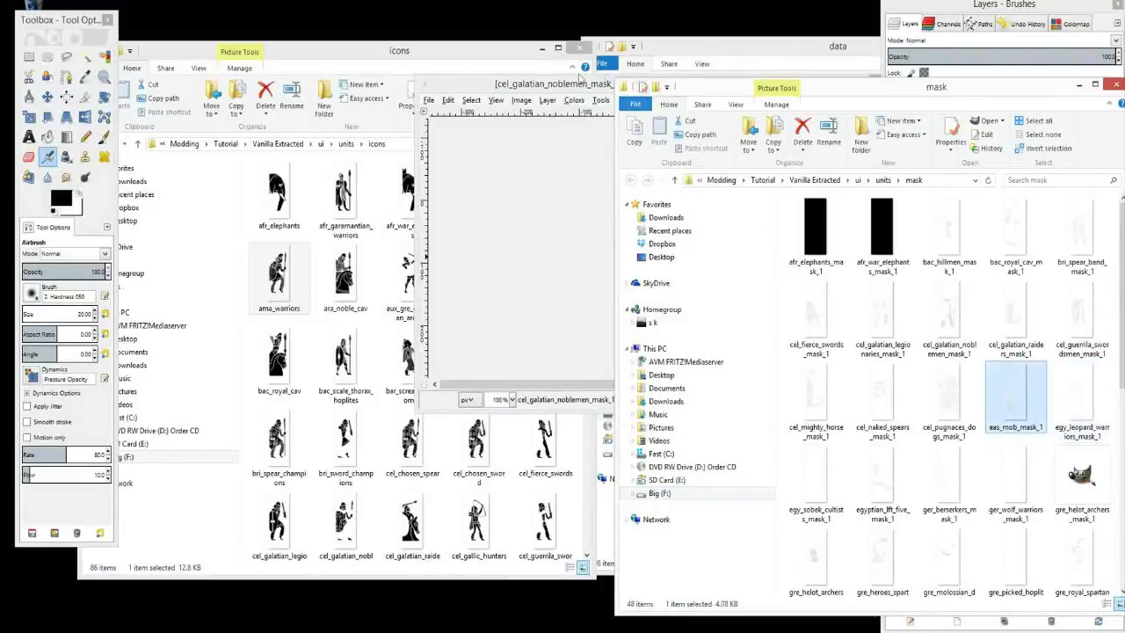
{"action": "left_click", "coordinate": [839, 561]}
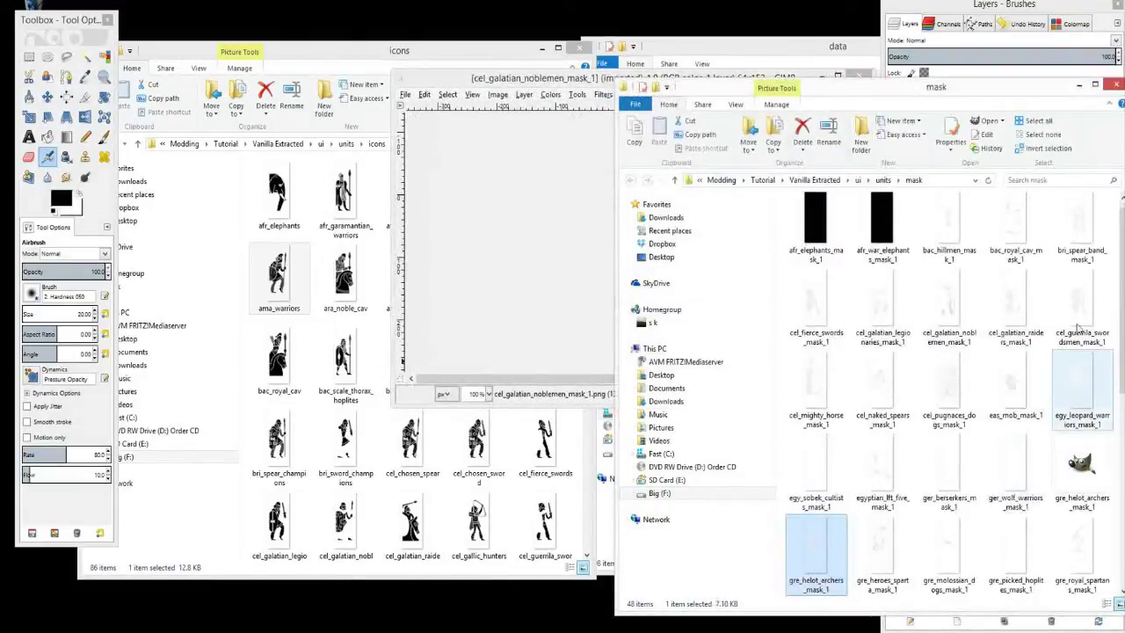
{"action": "left_click", "coordinate": [278, 444]}
{"action": "scroll", "coordinate": [394, 390], "scroll_direction": "down", "scroll_amount": 2}
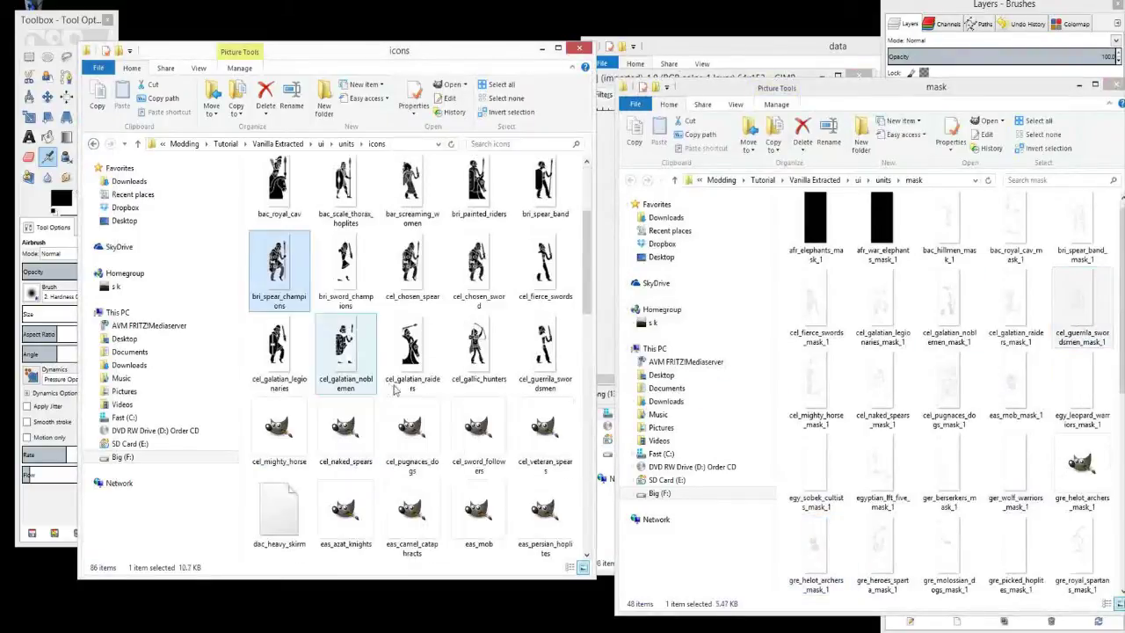
{"action": "scroll", "coordinate": [395, 390], "scroll_direction": "down", "scroll_amount": 8}
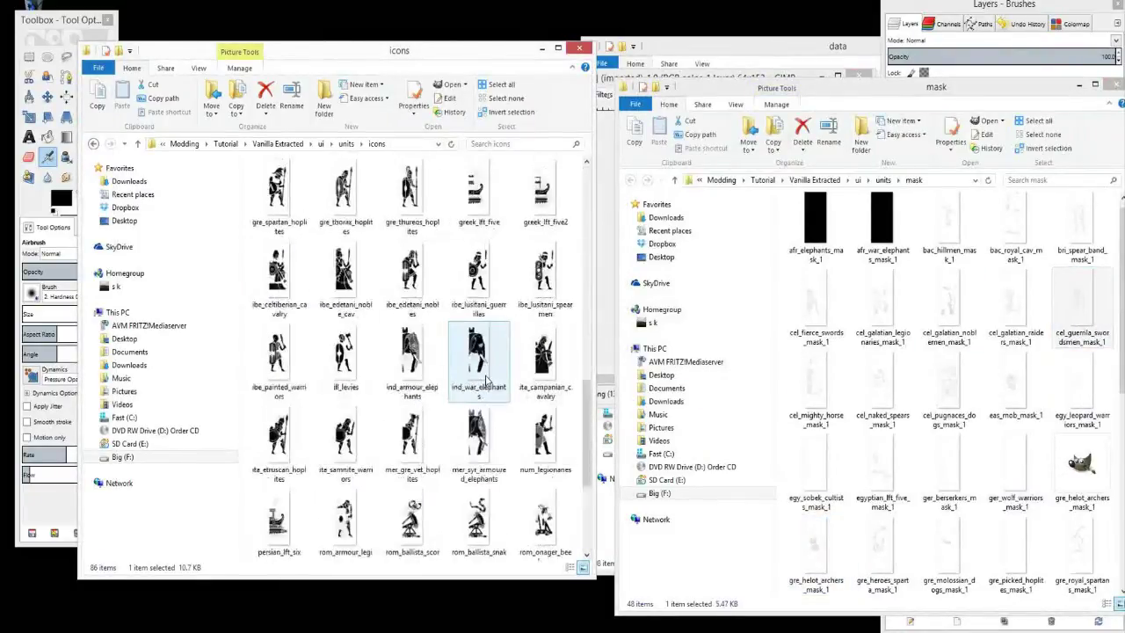
{"action": "scroll", "coordinate": [486, 379], "scroll_direction": "up", "scroll_amount": 7}
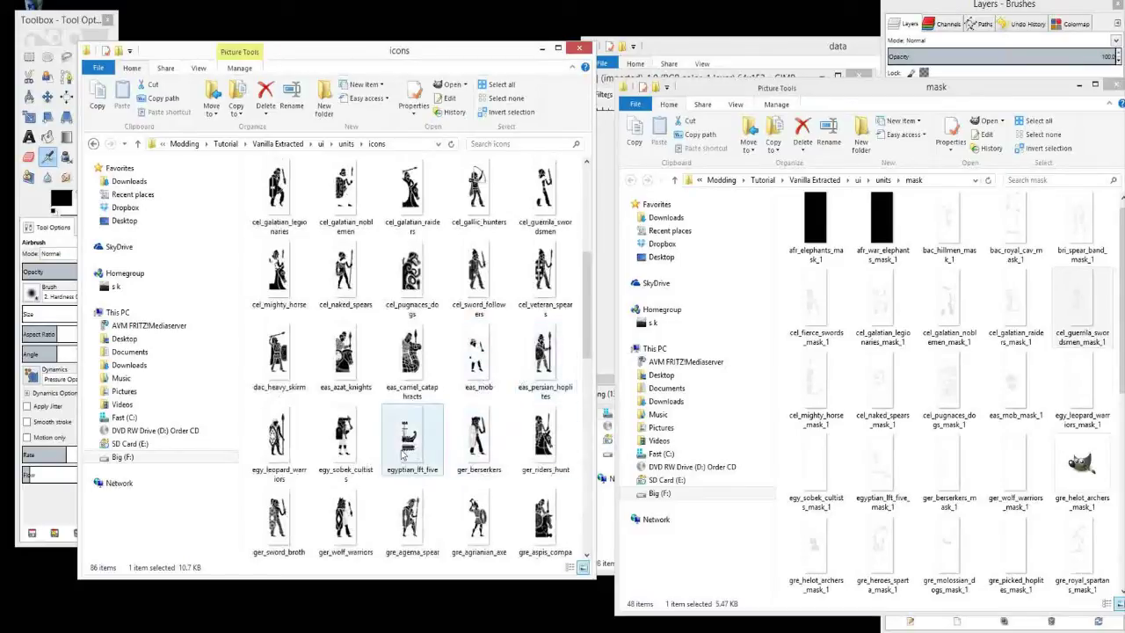
{"action": "scroll", "coordinate": [348, 444], "scroll_direction": "down", "scroll_amount": 2}
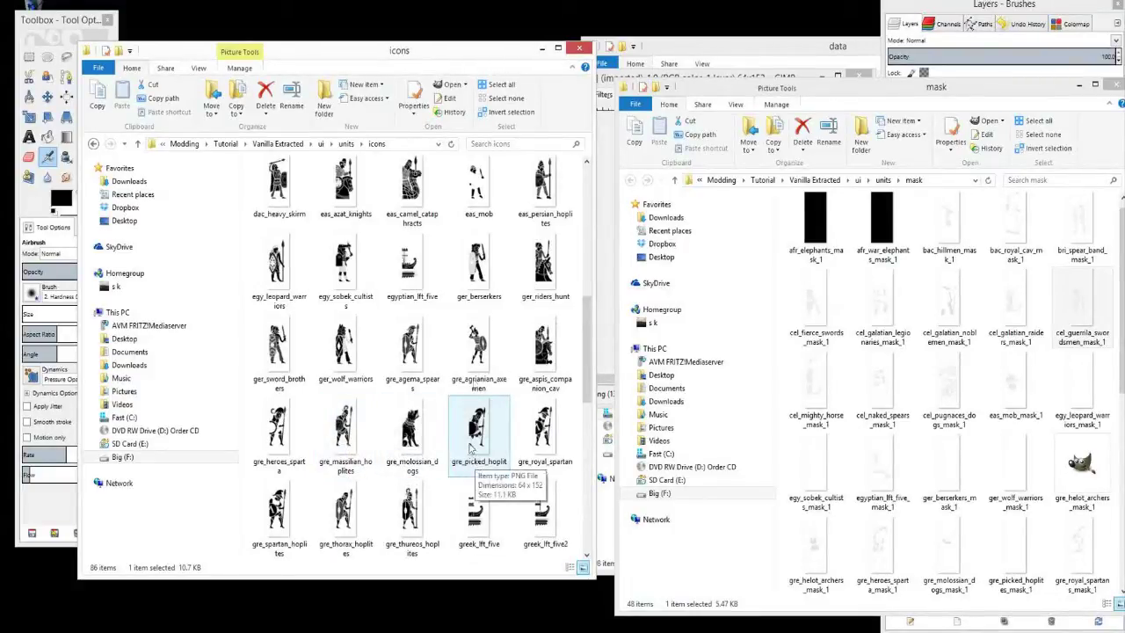
Open data.pack from the Total War Rome II data folder and expand its ui and units folders
{"action": "left_click", "coordinate": [724, 57]}
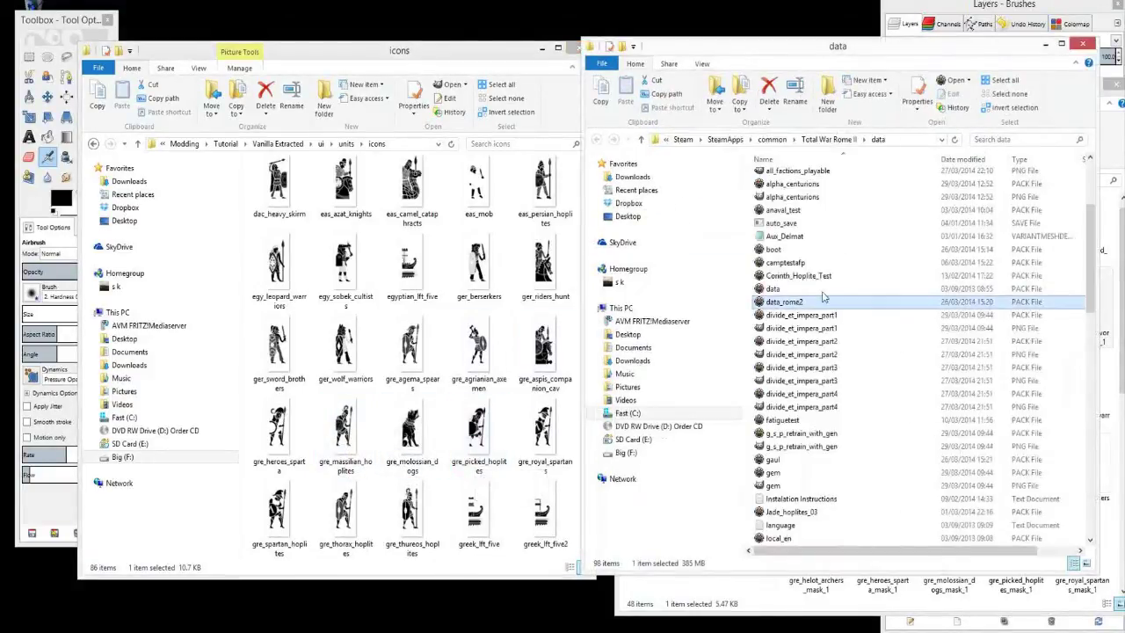
{"action": "left_click", "coordinate": [786, 291]}
{"action": "left_click", "coordinate": [792, 292]}
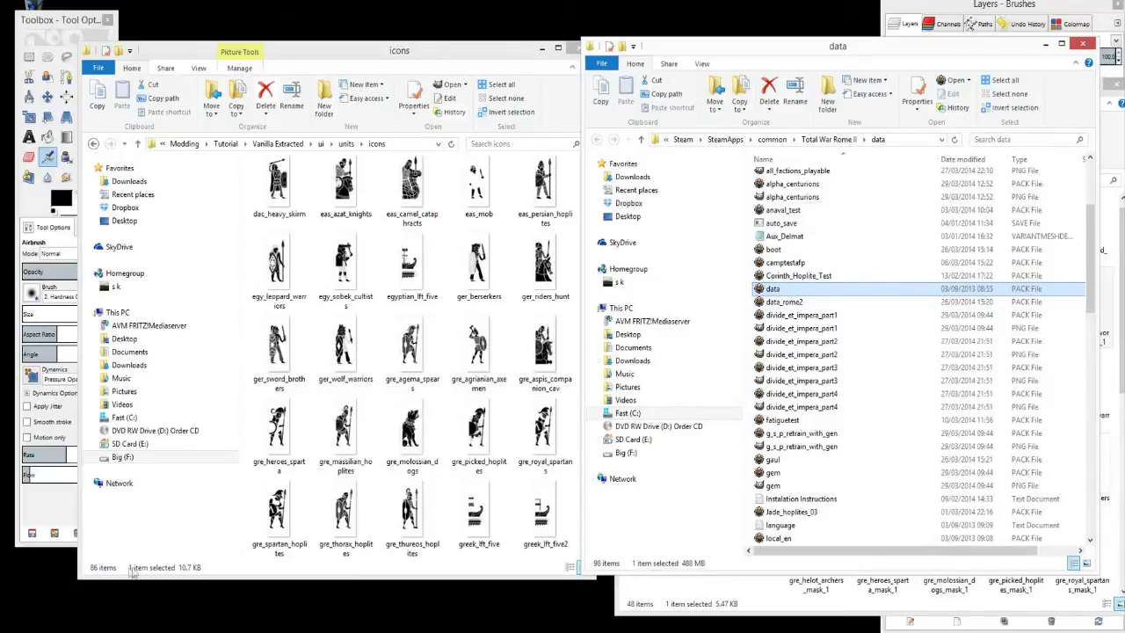
{"action": "left_click", "coordinate": [355, 237]}
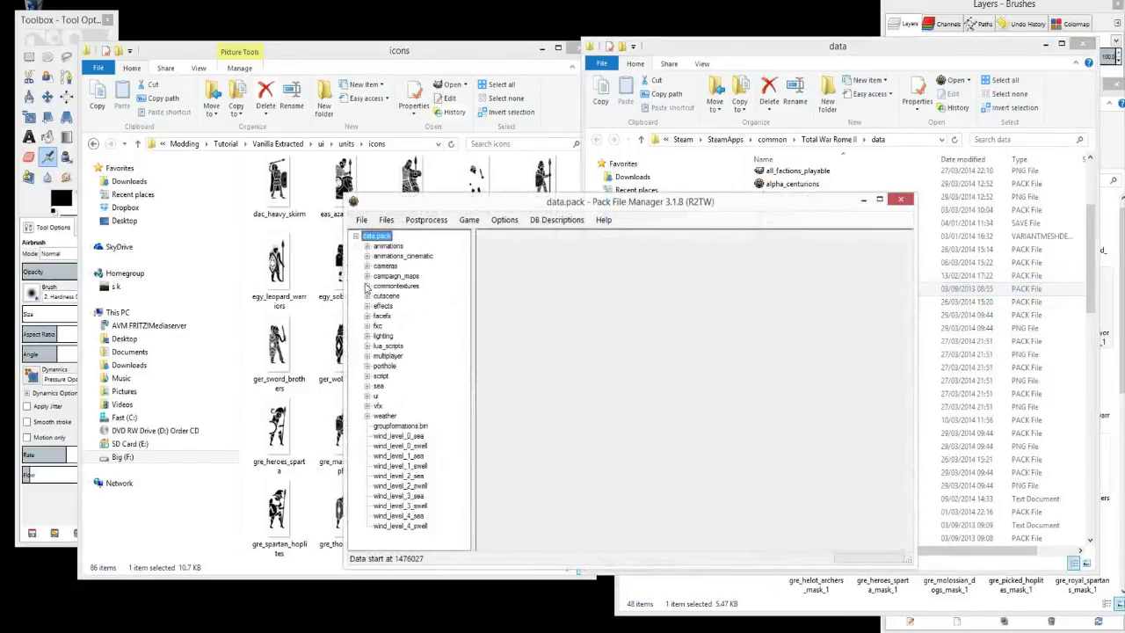
{"action": "left_click", "coordinate": [368, 398]}
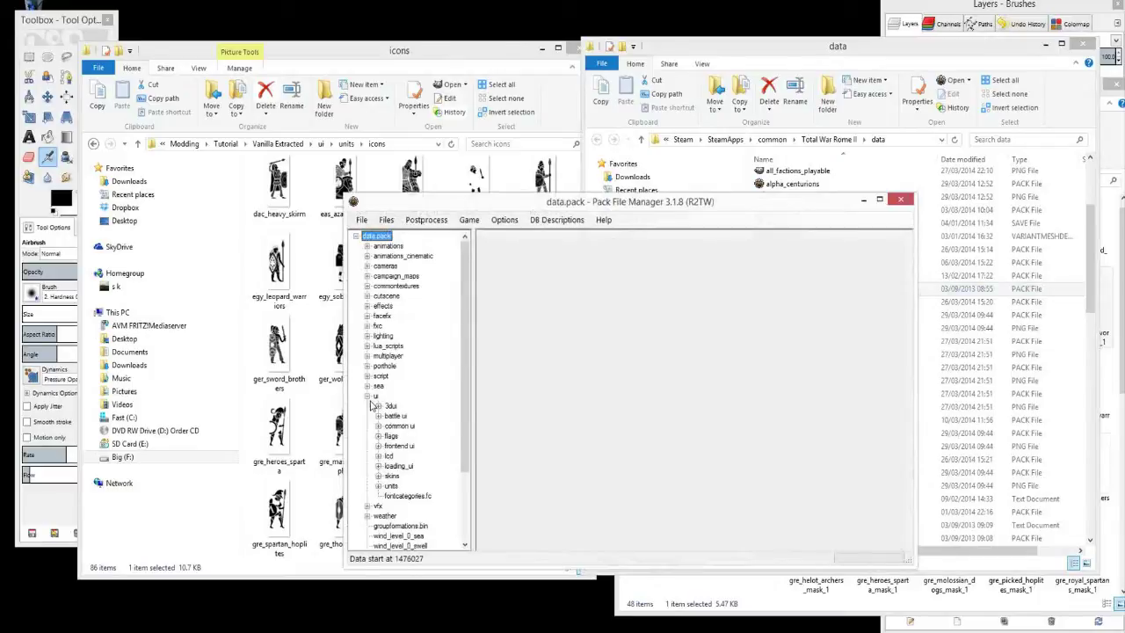
{"action": "left_click", "coordinate": [378, 486]}
Extract the selected units folder of data.pack to F:\Programming\Modding\Tutorial\Vanilla Extracted
{"action": "right_click", "coordinate": [388, 488]}
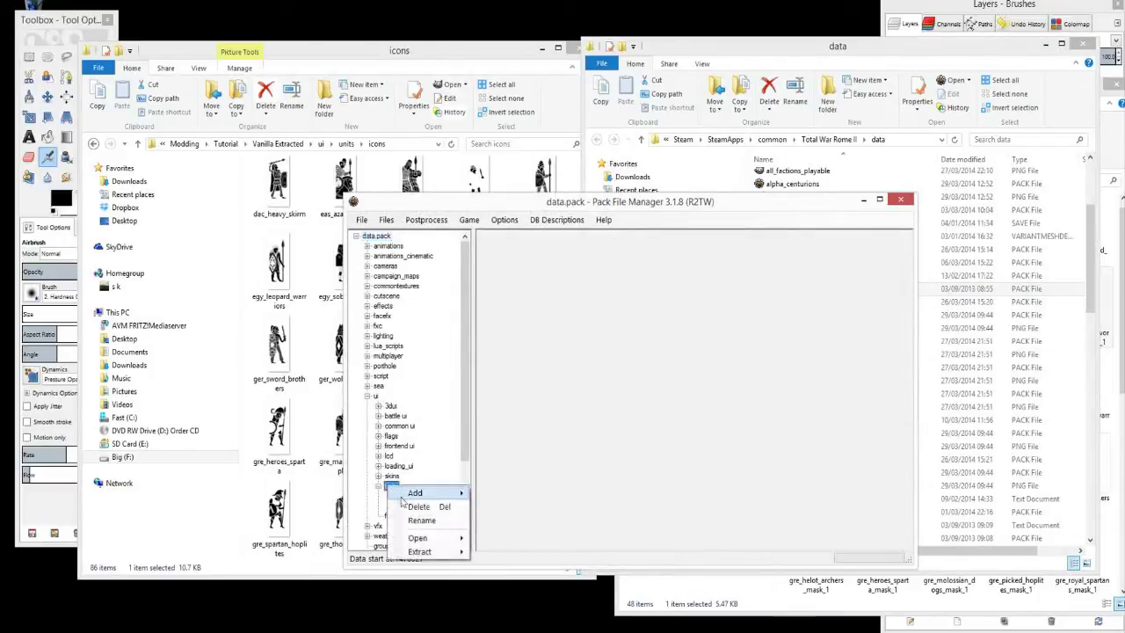
{"action": "mouse_move", "coordinate": [431, 551]}
{"action": "left_click", "coordinate": [516, 552]}
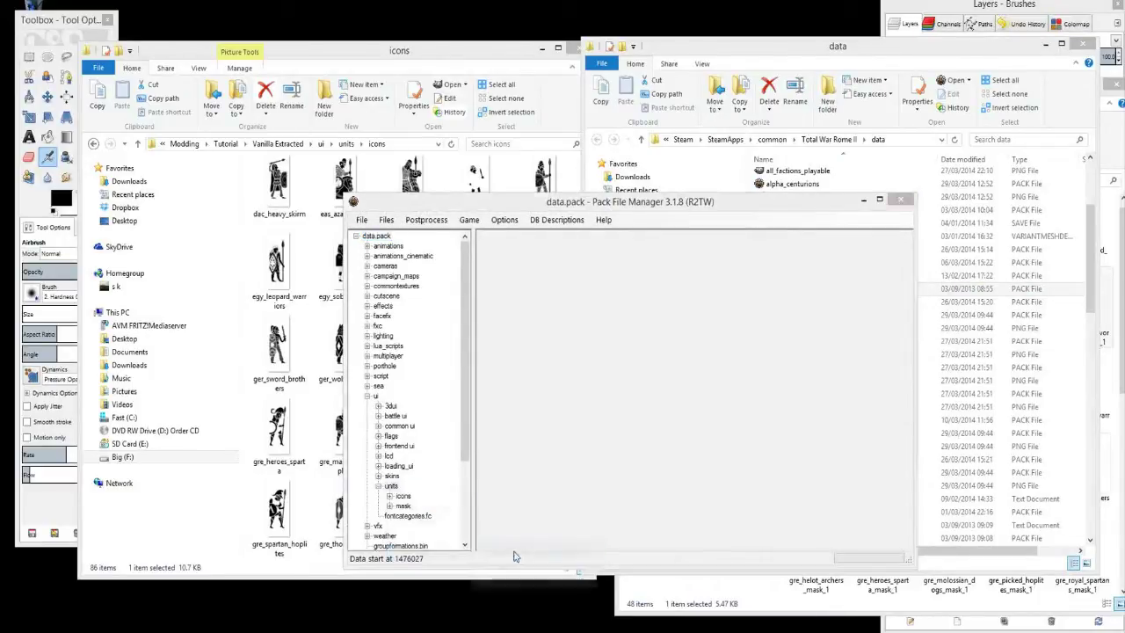
{"action": "left_click", "coordinate": [364, 169]}
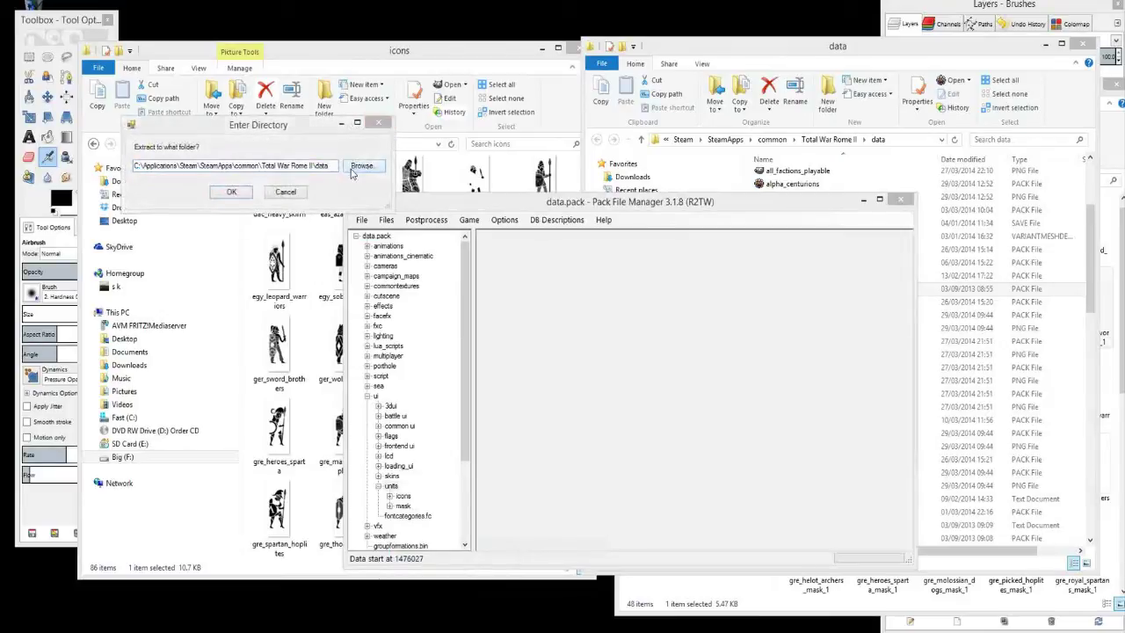
{"action": "left_click", "coordinate": [491, 428]}
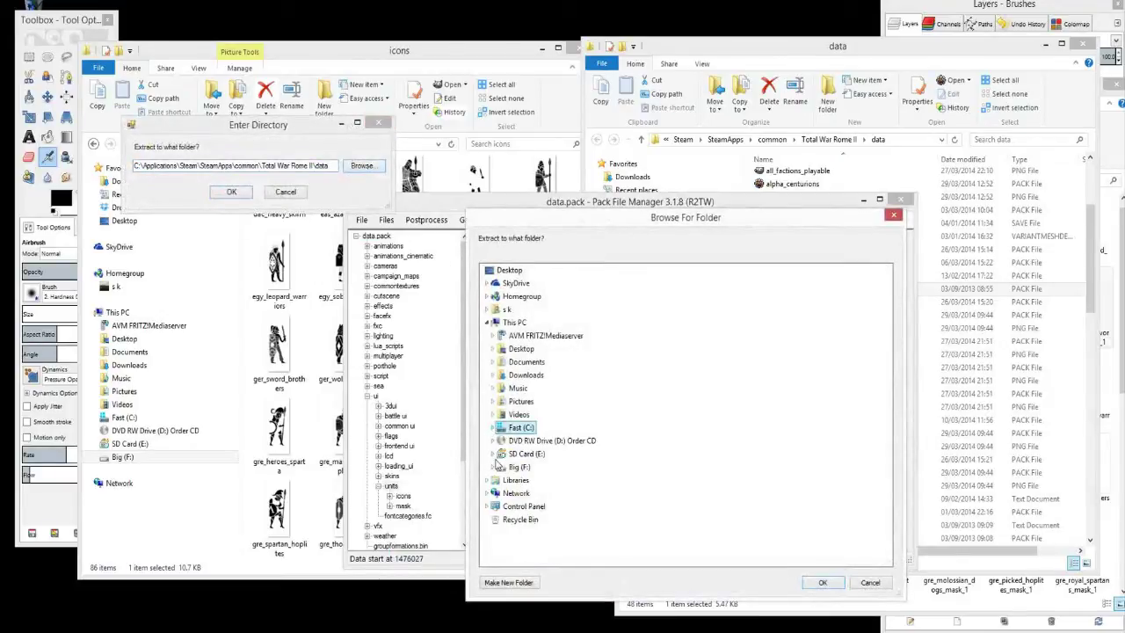
{"action": "double_click", "coordinate": [498, 468]}
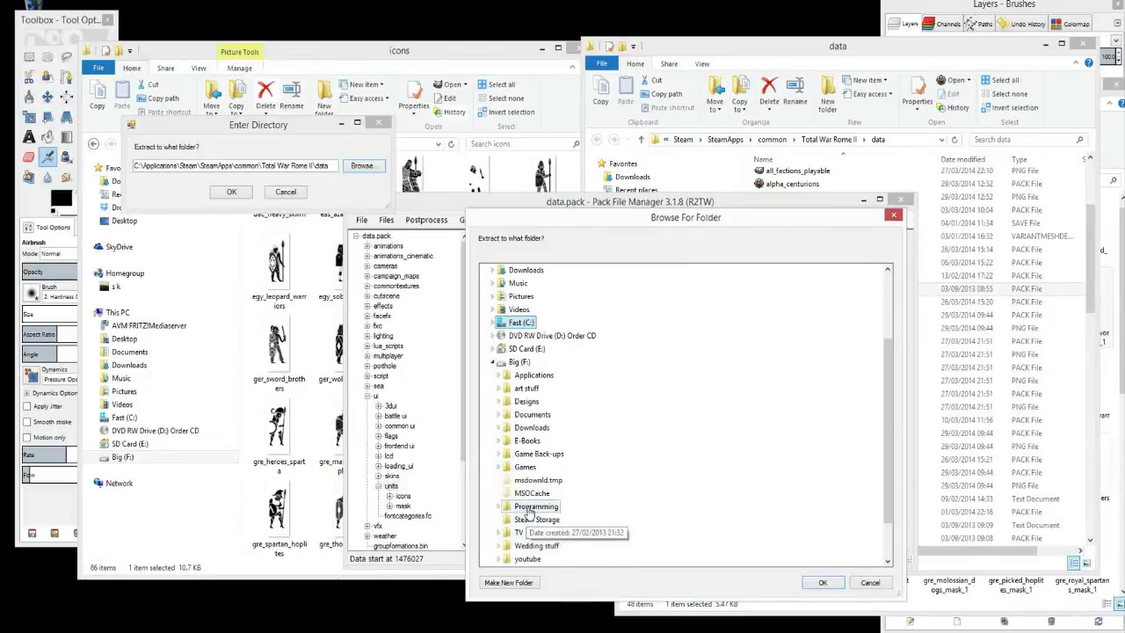
{"action": "double_click", "coordinate": [528, 514]}
{"action": "double_click", "coordinate": [533, 533]}
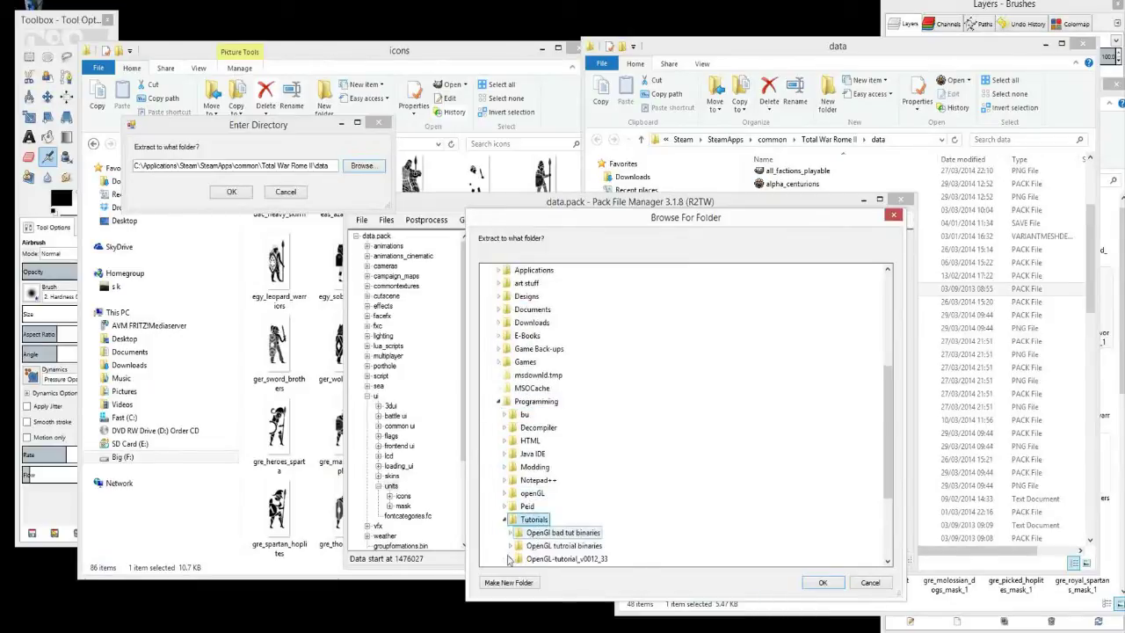
{"action": "left_click", "coordinate": [508, 520]}
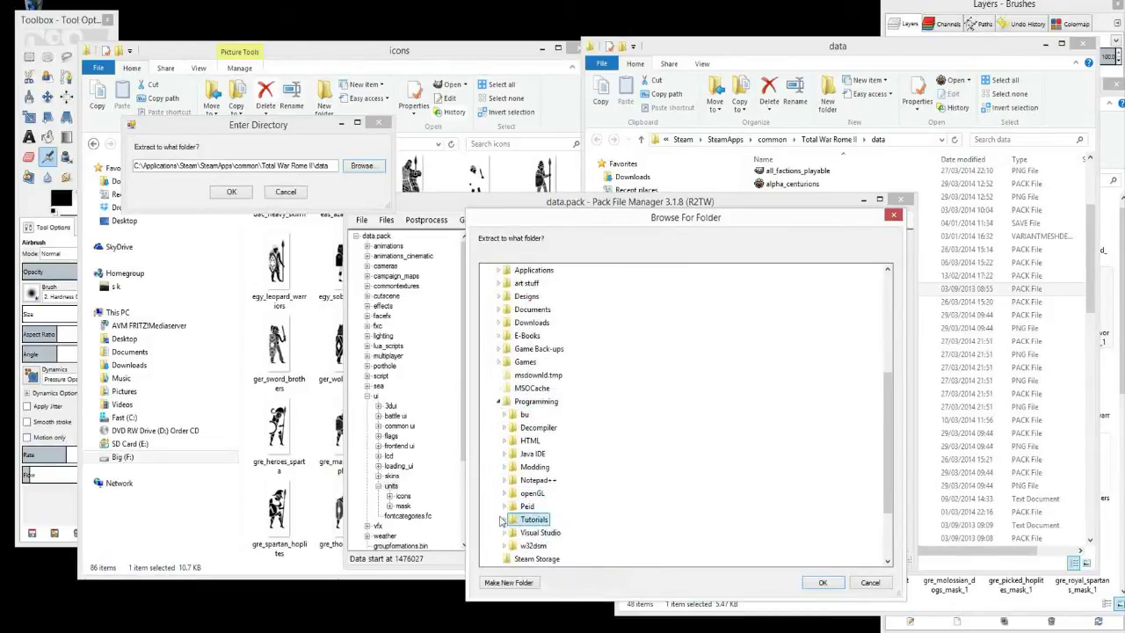
{"action": "double_click", "coordinate": [533, 466]}
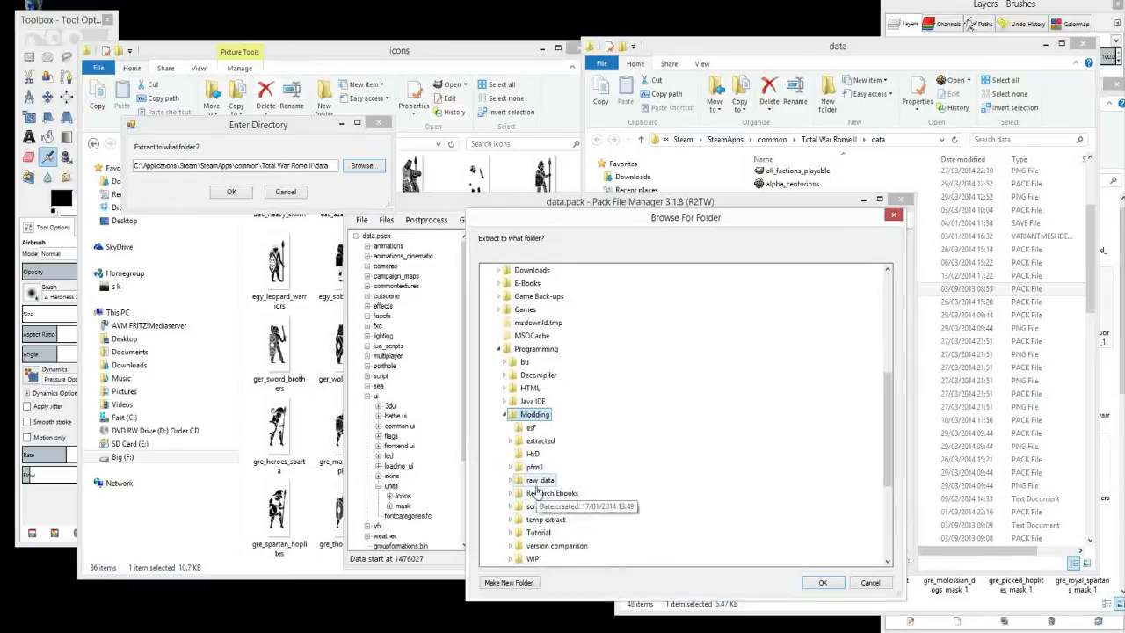
{"action": "double_click", "coordinate": [535, 532]}
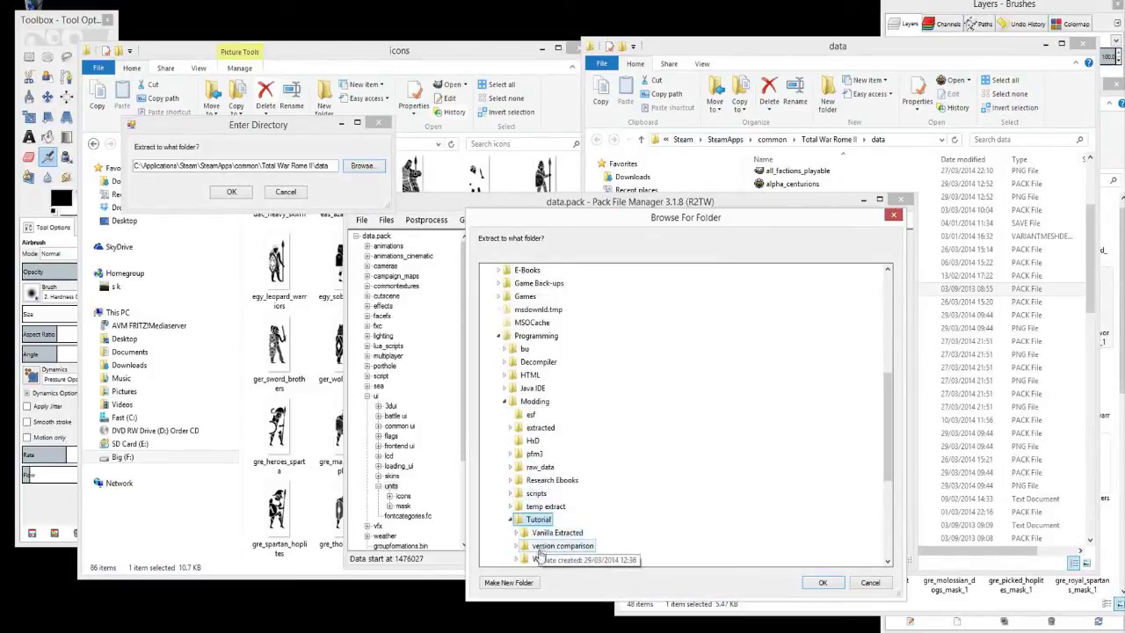
{"action": "left_click", "coordinate": [544, 533]}
{"action": "left_click", "coordinate": [822, 583]}
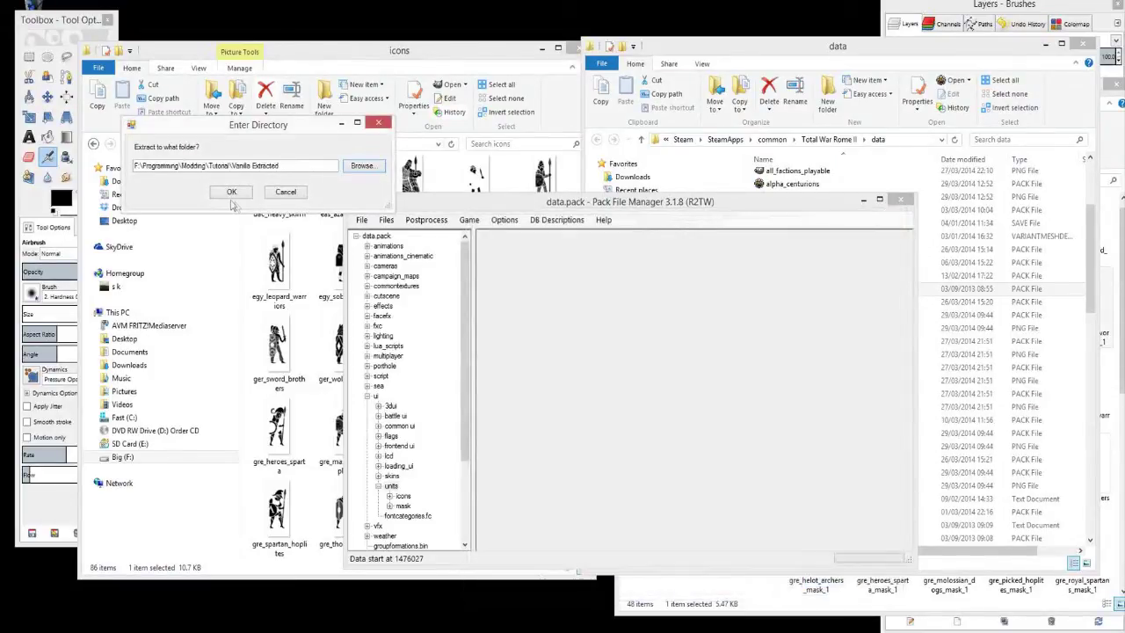
{"action": "left_click", "coordinate": [232, 194]}
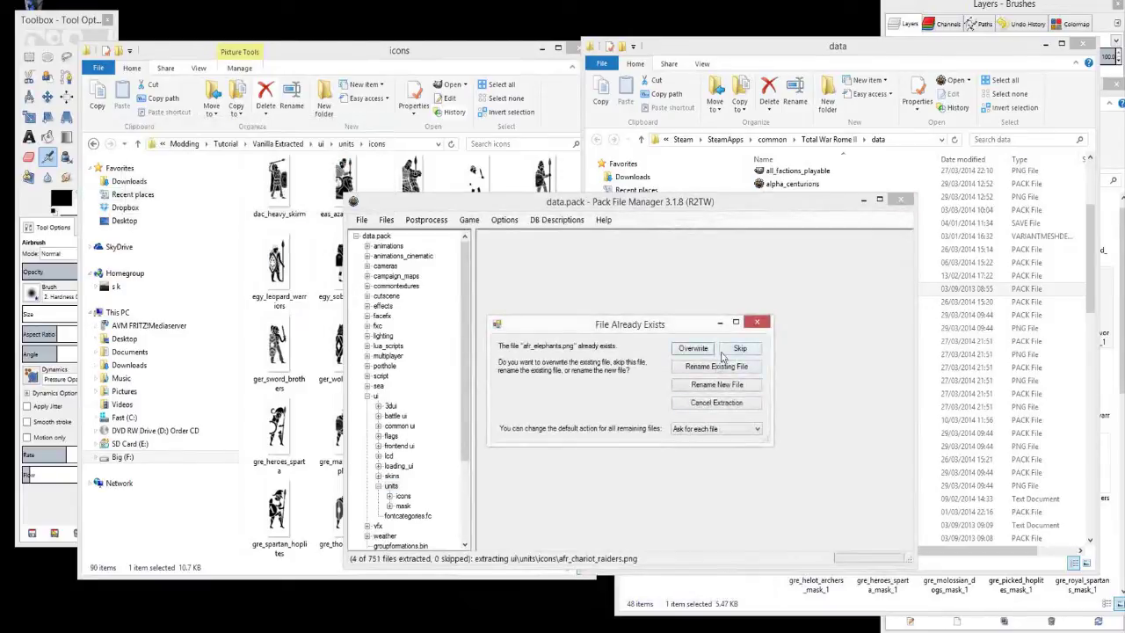
Overwrite all existing files for the rest of the extraction and close Pack File Manager
{"action": "left_click", "coordinate": [719, 429]}
{"action": "left_click", "coordinate": [719, 441]}
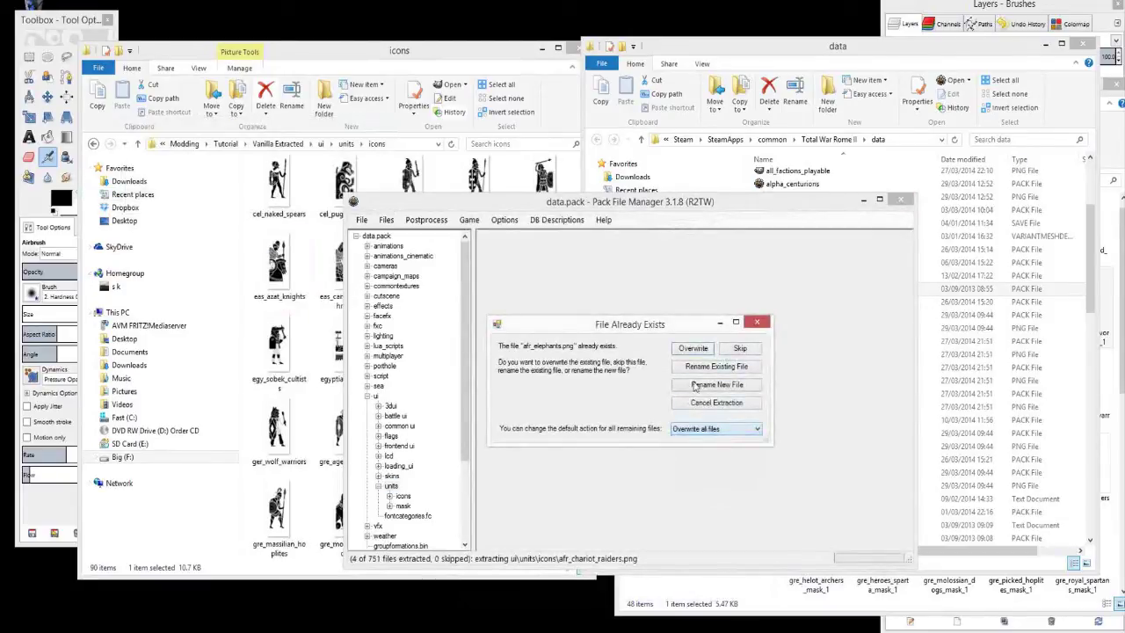
{"action": "left_click", "coordinate": [692, 350]}
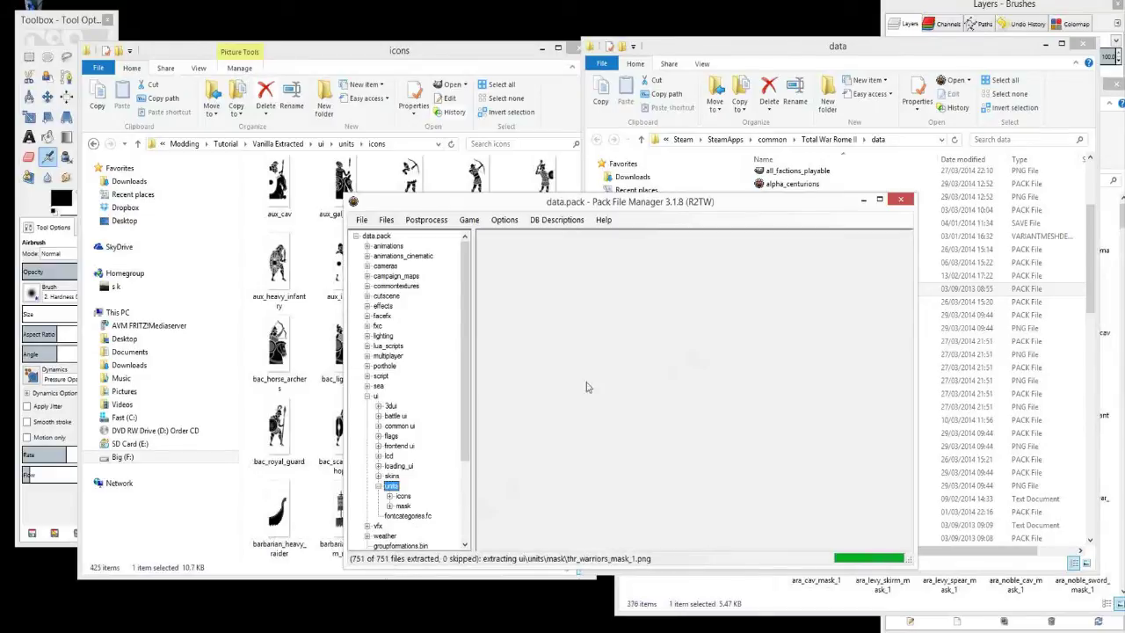
{"action": "left_click", "coordinate": [901, 200]}
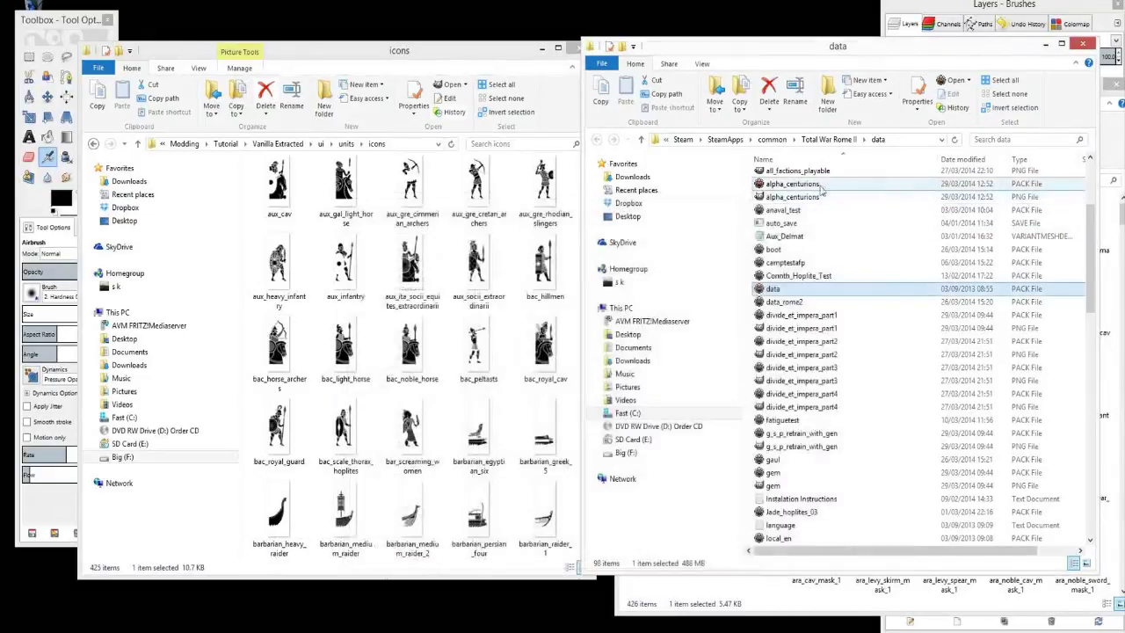
Look through the extracted unit images in the icons folder
{"action": "left_click", "coordinate": [759, 610]}
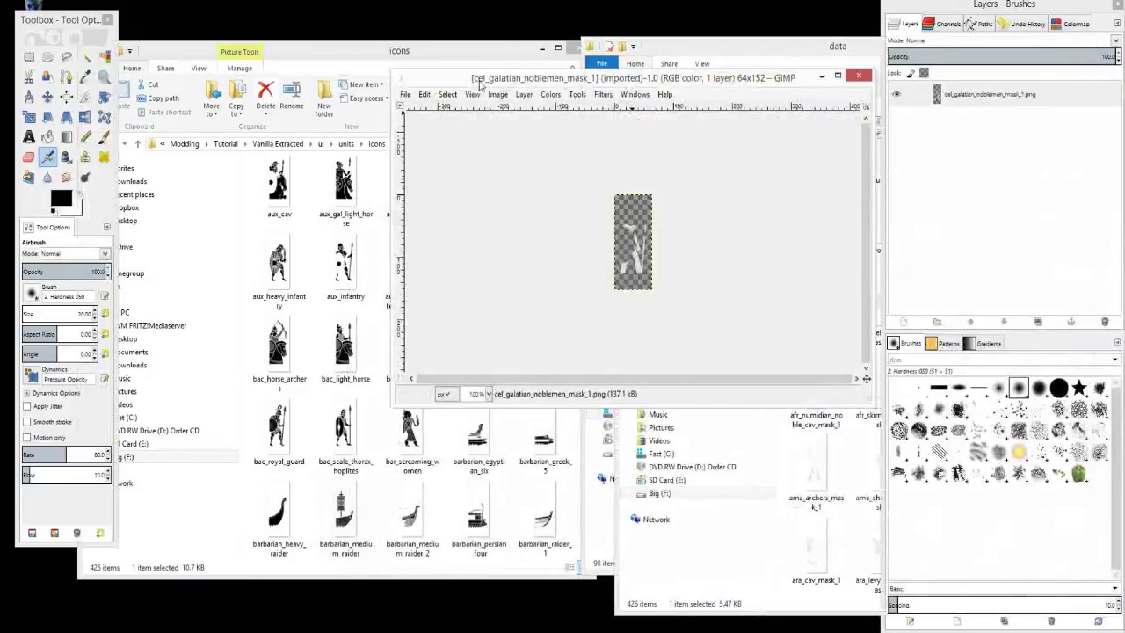
{"action": "left_click", "coordinate": [281, 326]}
{"action": "scroll", "coordinate": [286, 290], "scroll_direction": "down", "scroll_amount": 4}
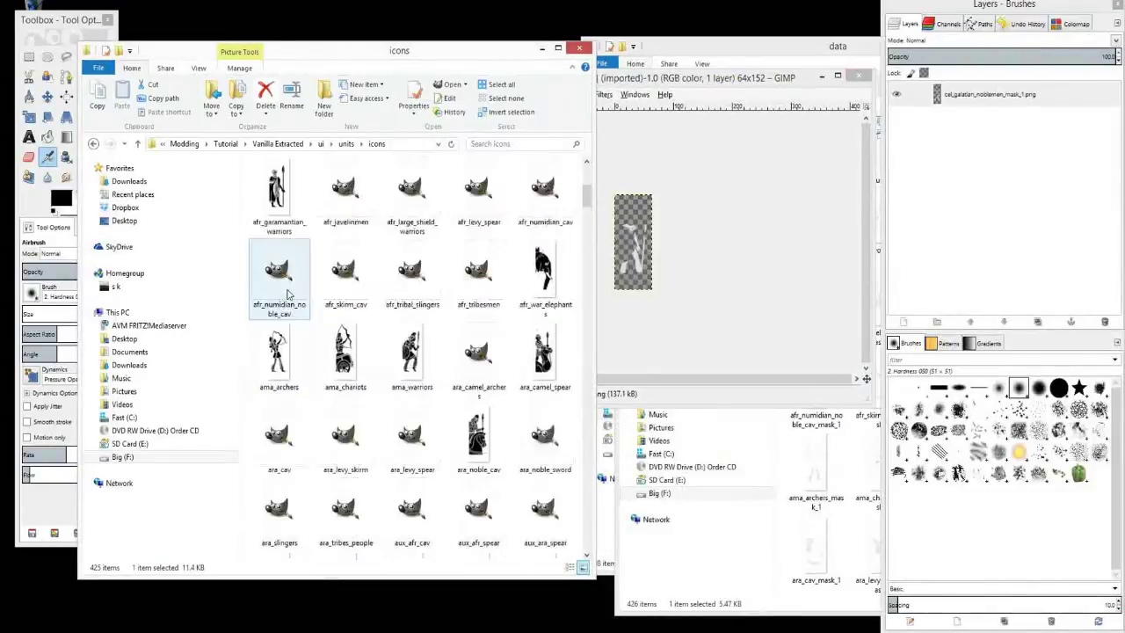
{"action": "scroll", "coordinate": [292, 288], "scroll_direction": "down", "scroll_amount": 5}
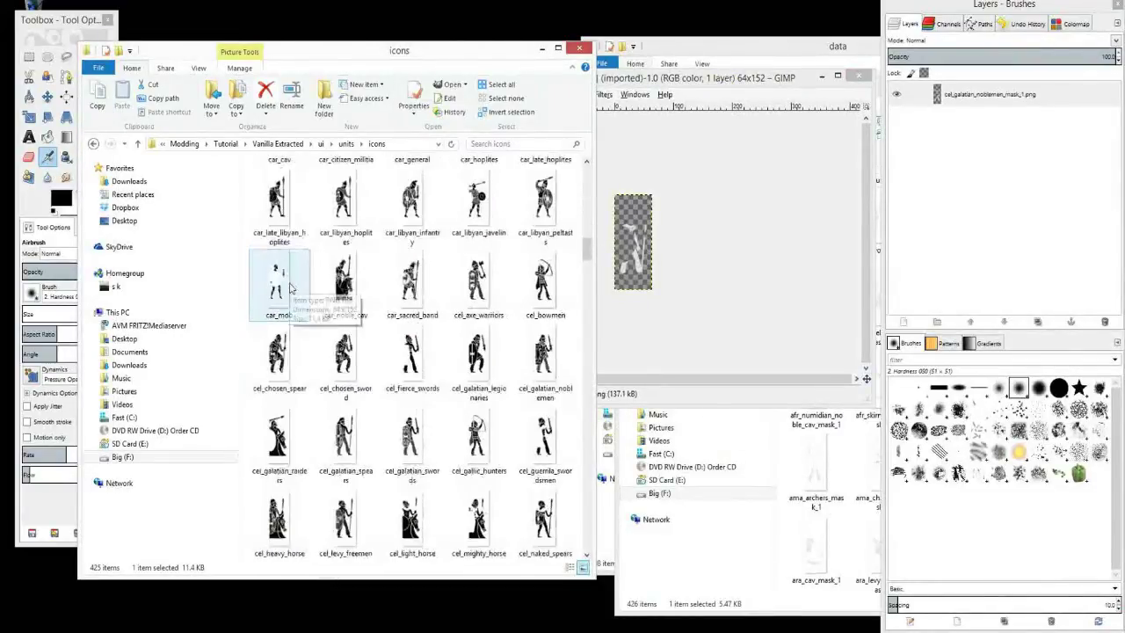
Check the file properties of ama_chariots_mask_1 in the mask folder and dismiss them without changes
{"action": "left_click", "coordinate": [874, 492]}
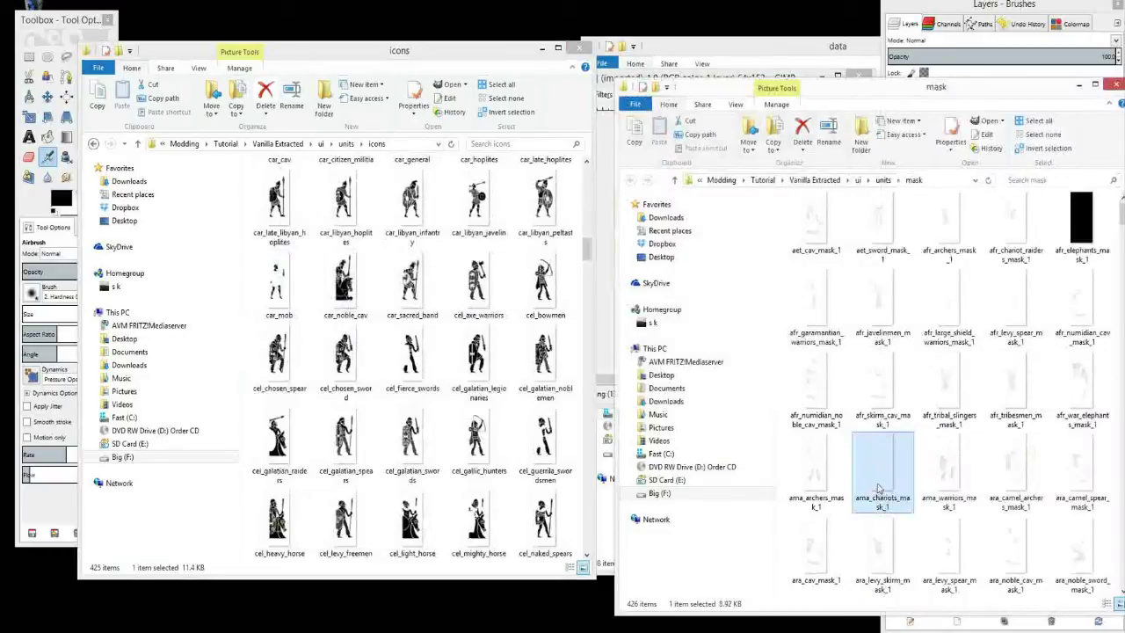
{"action": "right_click", "coordinate": [877, 490]}
{"action": "left_click", "coordinate": [905, 483]}
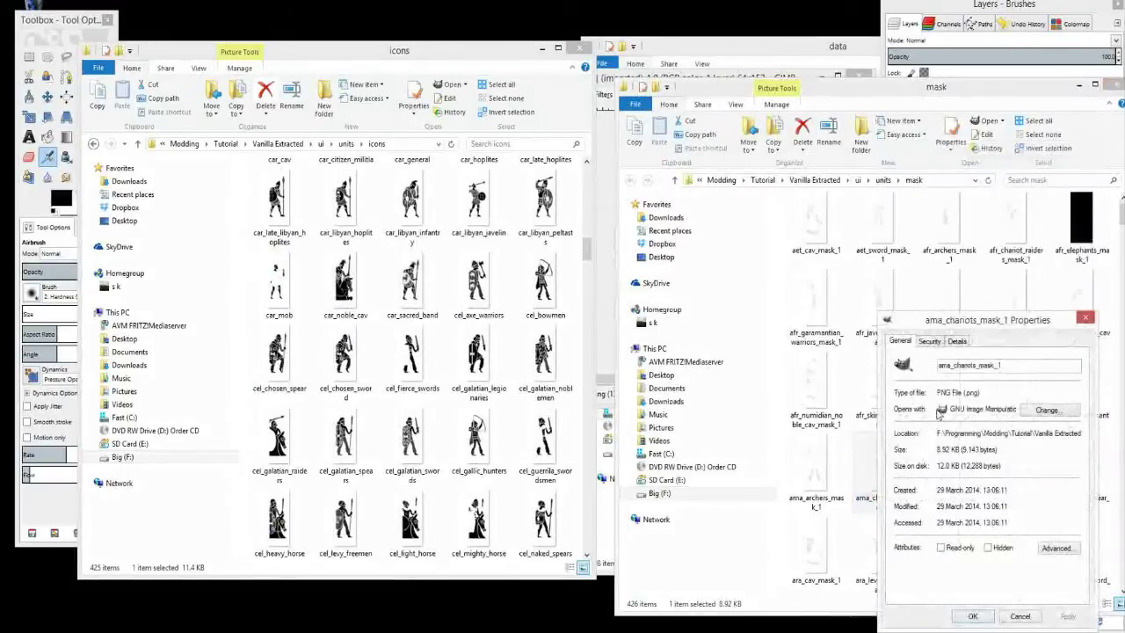
{"action": "left_click", "coordinate": [1027, 617]}
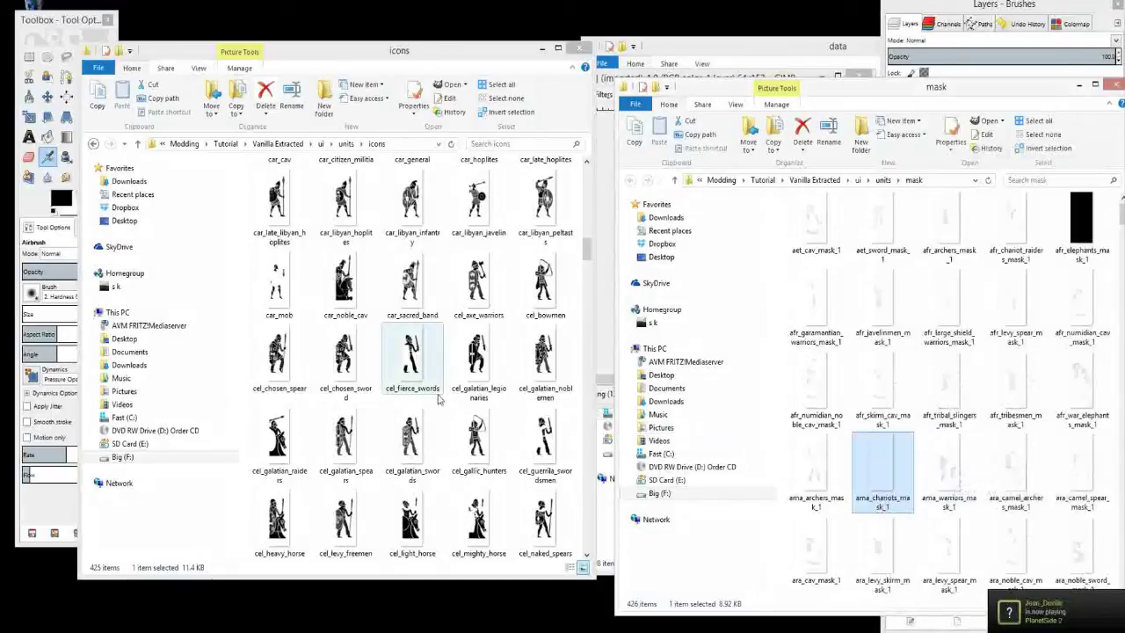
Open cel_galatian_noblemen from the icons folder in GIMP and enlarge its image window
{"action": "left_click", "coordinate": [475, 365]}
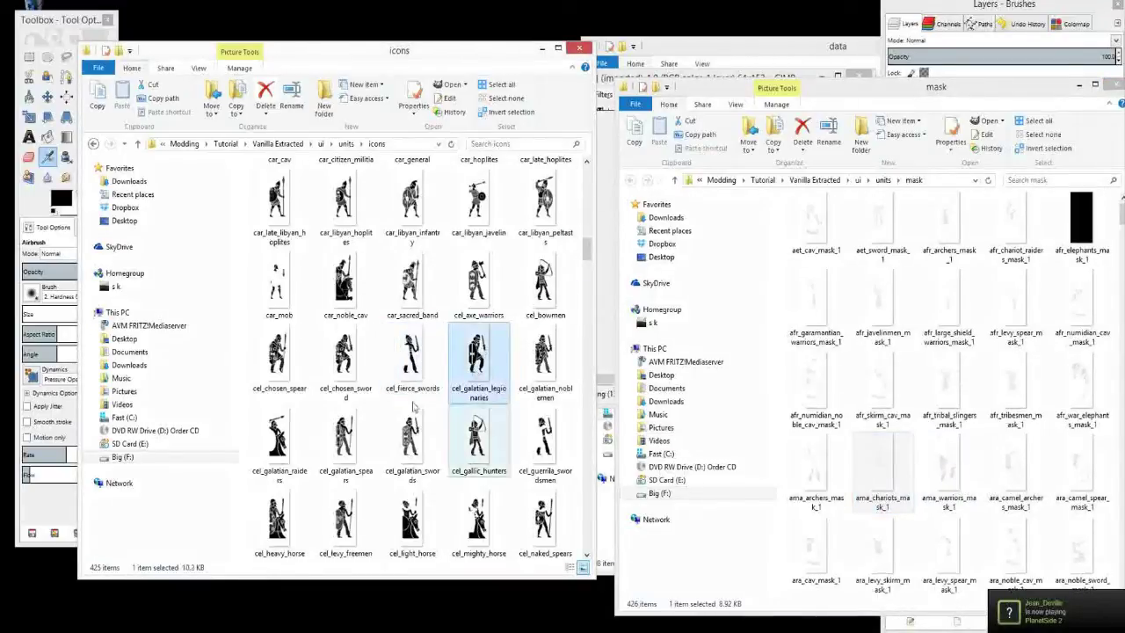
{"action": "left_click", "coordinate": [519, 373]}
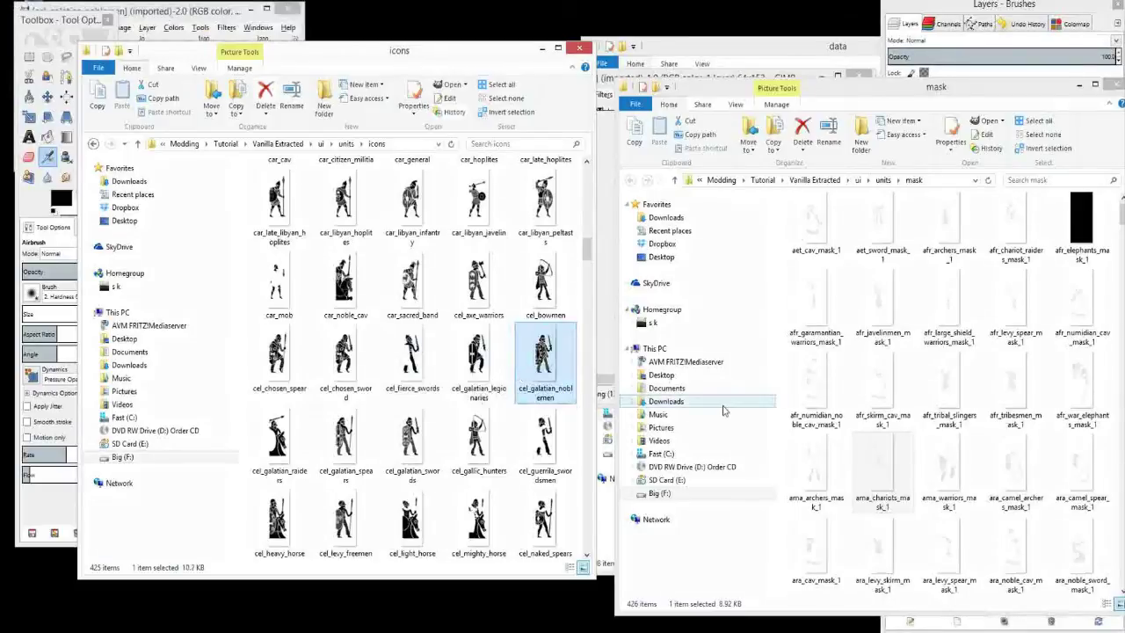
{"action": "left_click_drag", "start_coordinate": [174, 17], "coordinate": [318, 40]}
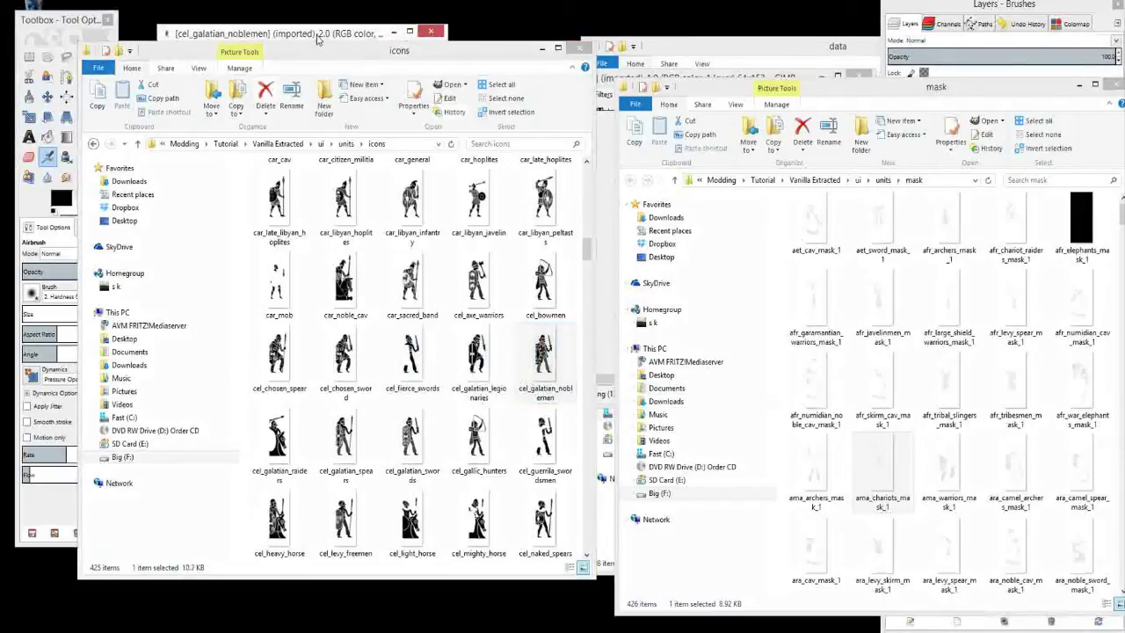
{"action": "left_click", "coordinate": [312, 35]}
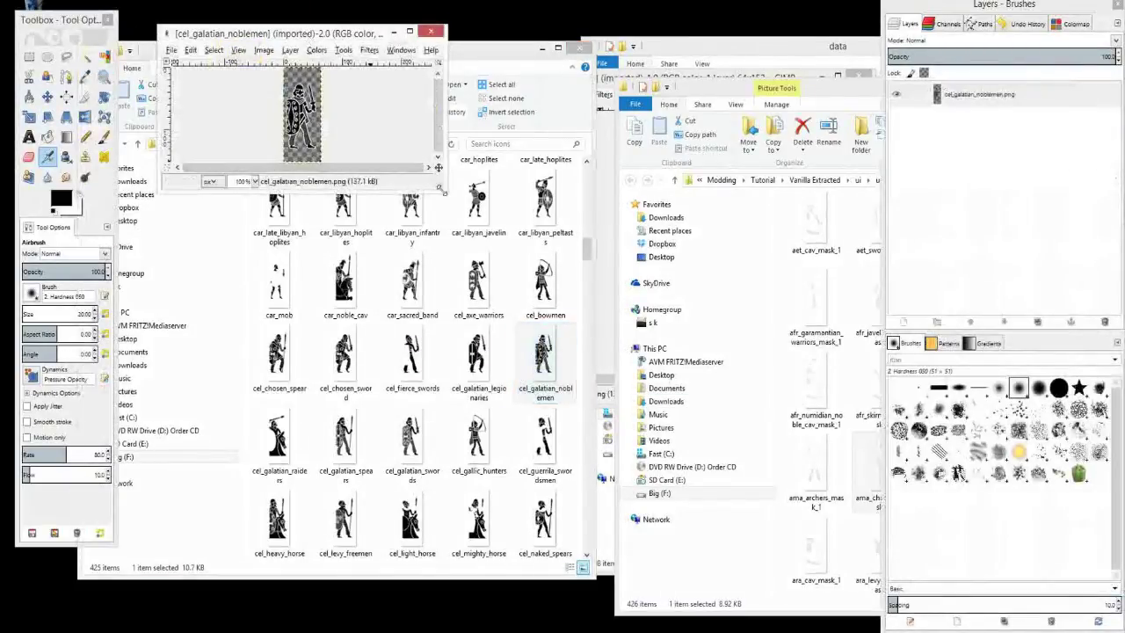
{"action": "left_click_drag", "start_coordinate": [447, 191], "coordinate": [502, 378]}
Bring up cel_galatian_noblemen_mask_1 beside the cel_galatian_noblemen icon and compare the masked areas with the figure
{"action": "mouse_move", "coordinate": [233, 628]}
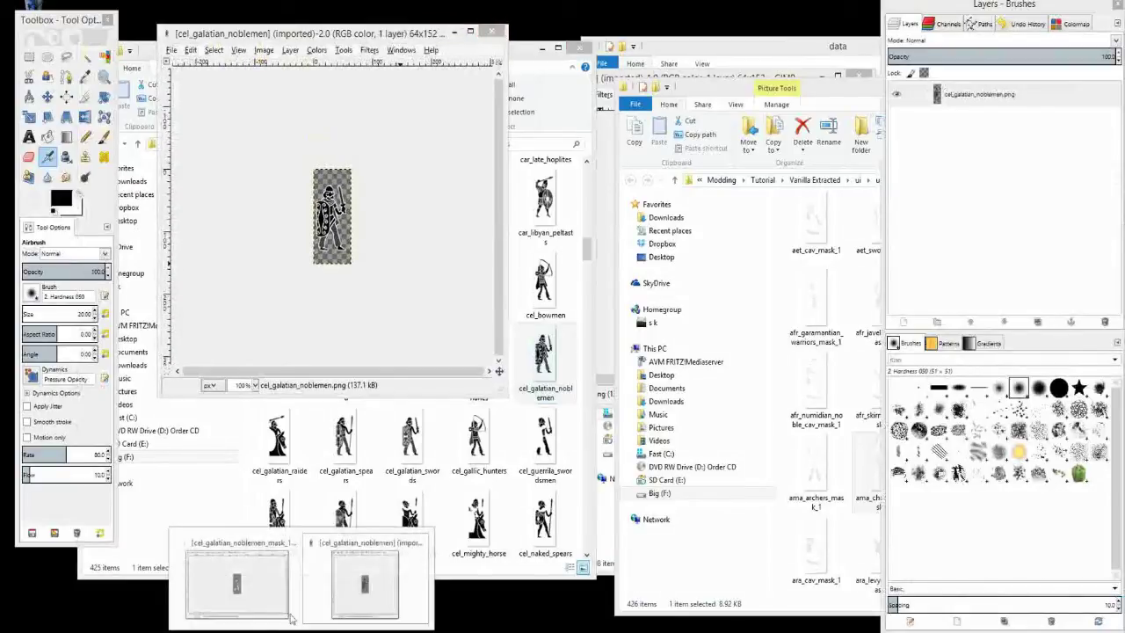
{"action": "left_click", "coordinate": [233, 571]}
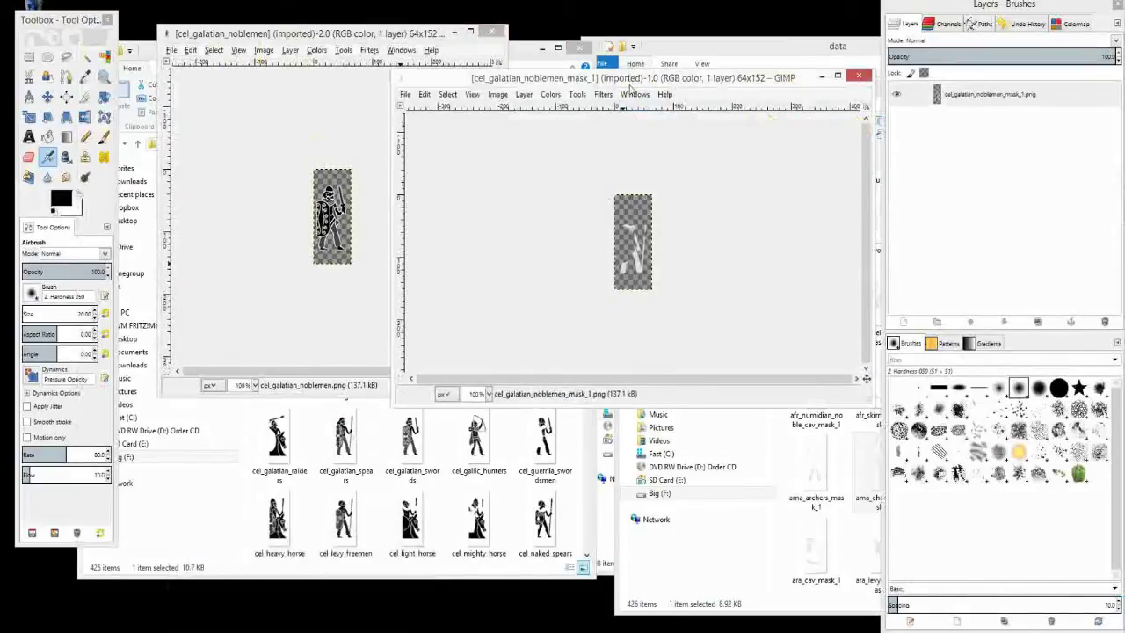
{"action": "mouse_move", "coordinate": [629, 86]}
{"action": "left_mouse_down"}
{"action": "mouse_move", "coordinate": [303, 95]}
{"action": "mouse_move", "coordinate": [659, 108]}
{"action": "mouse_move", "coordinate": [630, 73]}
{"action": "left_mouse_up"}
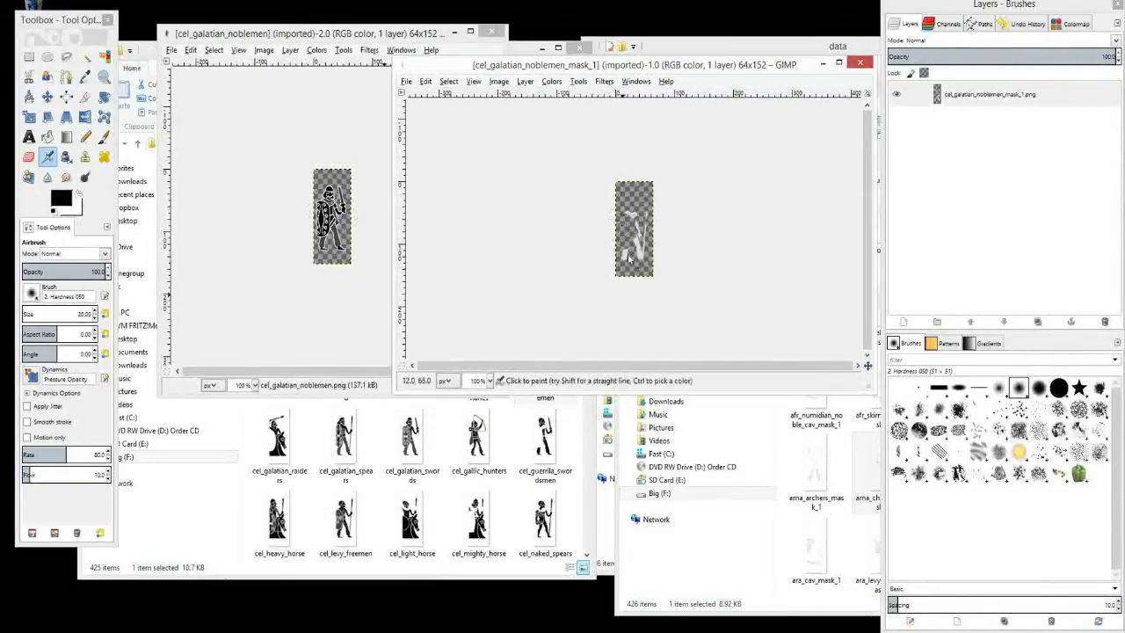
{"action": "mouse_move", "coordinate": [628, 258]}
{"action": "left_mouse_down"}
{"action": "mouse_move", "coordinate": [630, 217]}
{"action": "mouse_move", "coordinate": [640, 239]}
{"action": "left_mouse_up"}
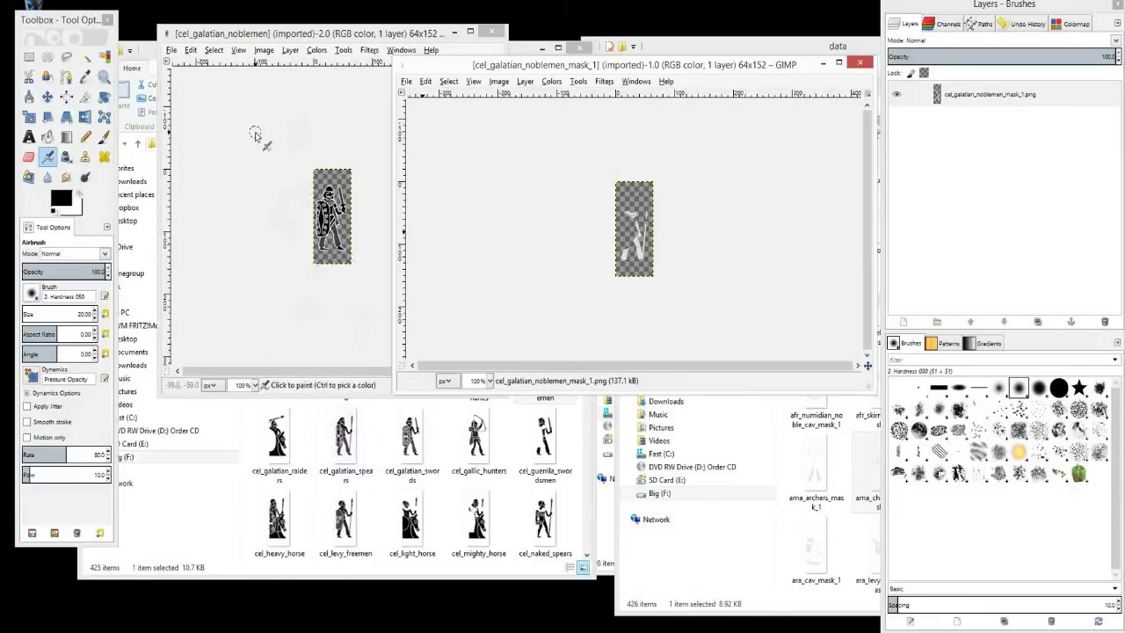
{"action": "mouse_move", "coordinate": [628, 209]}
{"action": "left_mouse_down"}
{"action": "mouse_move", "coordinate": [641, 248]}
{"action": "mouse_move", "coordinate": [627, 255]}
{"action": "left_mouse_up"}
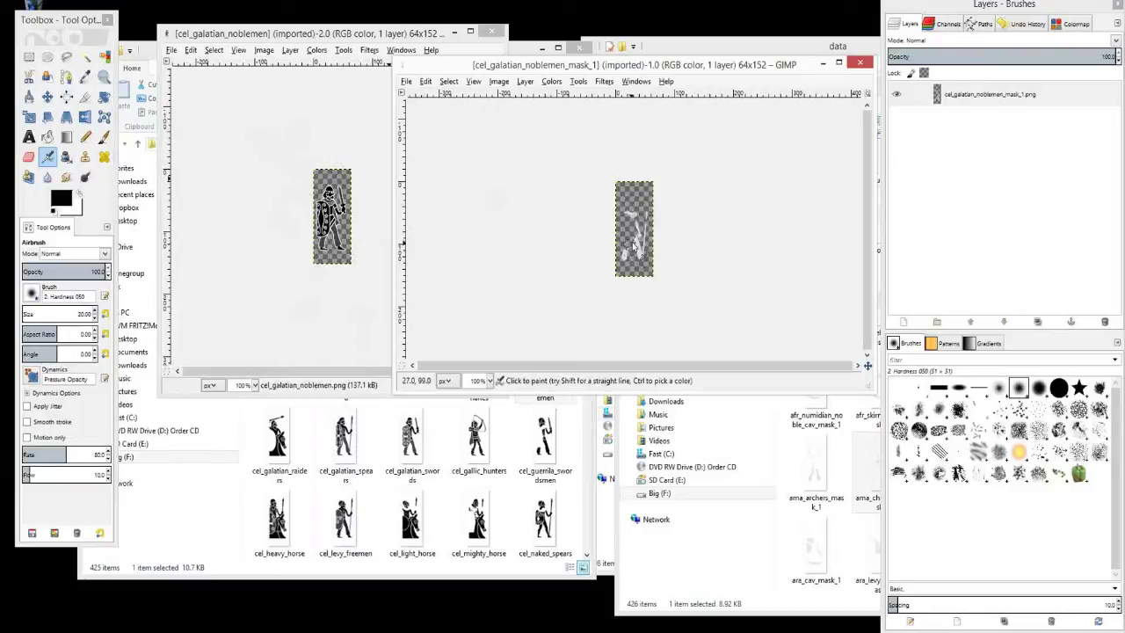
{"action": "left_click", "coordinate": [801, 469]}
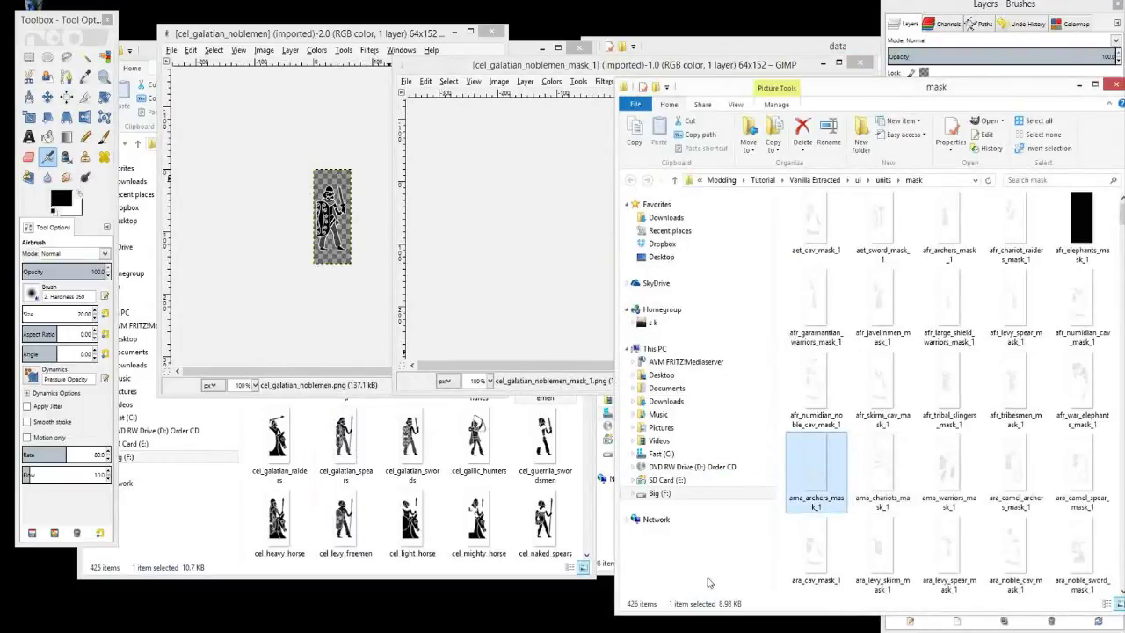
{"action": "left_click", "coordinate": [875, 513]}
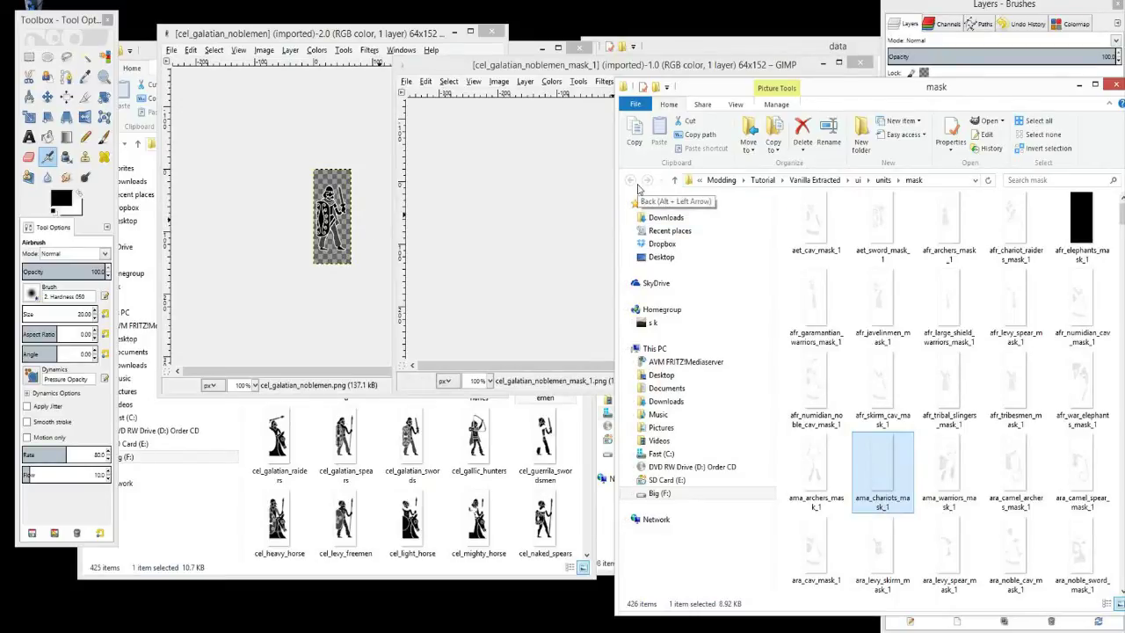
Close the cel_galatian_noblemen and cel_galatian_noblemen_mask_1 images and exit GIMP
{"action": "left_click", "coordinate": [242, 158]}
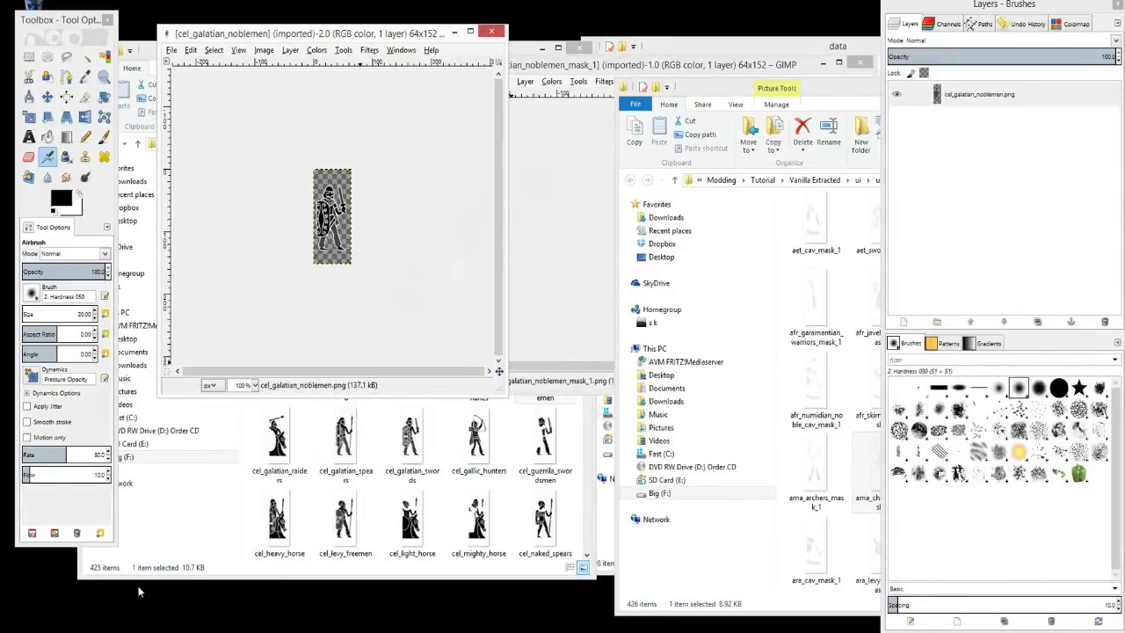
{"action": "left_click", "coordinate": [492, 32]}
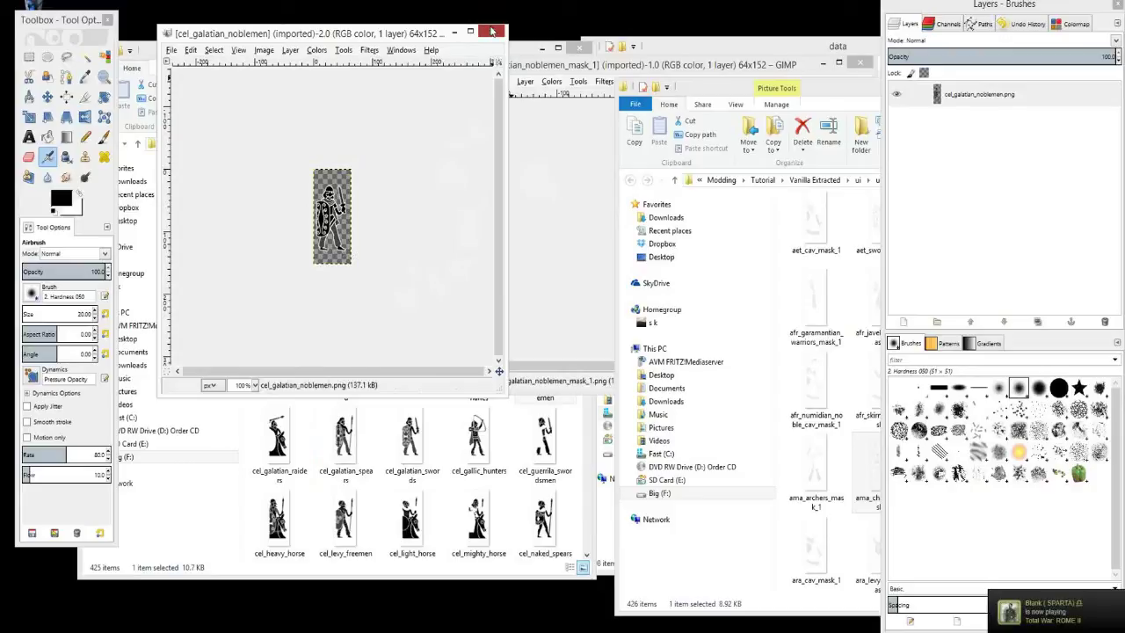
{"action": "left_click", "coordinate": [842, 76]}
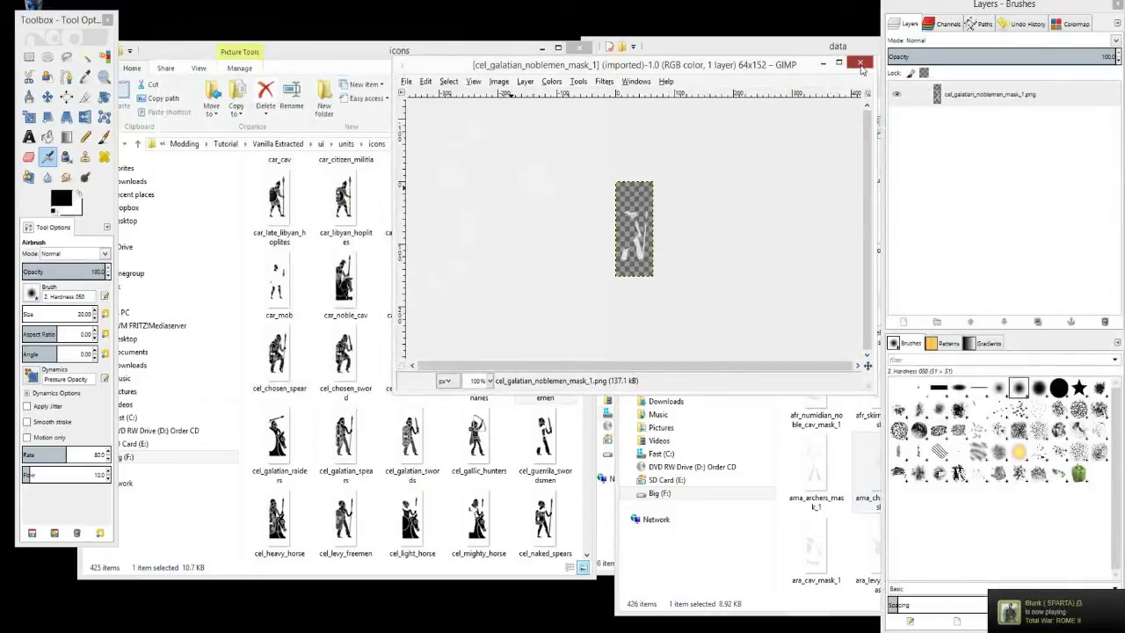
{"action": "left_click", "coordinate": [860, 63]}
{"action": "left_click", "coordinate": [861, 63]}
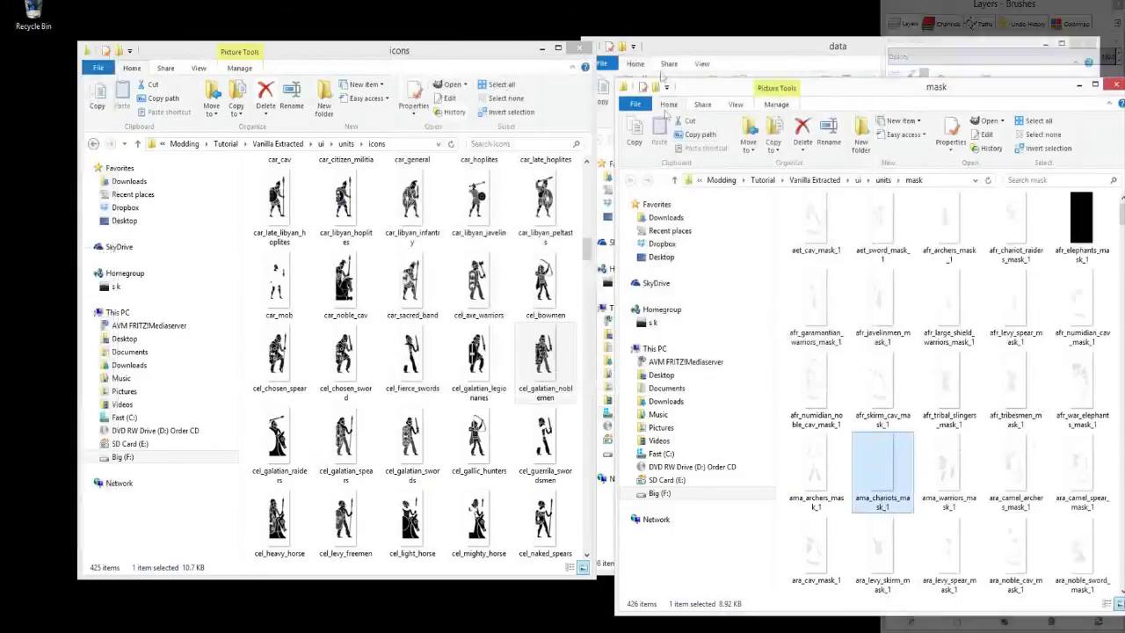
Go back to the Tutorial folder and open Magnar_Mod_Unit_Base_Pack in Pack File Manager
{"action": "left_click", "coordinate": [641, 55]}
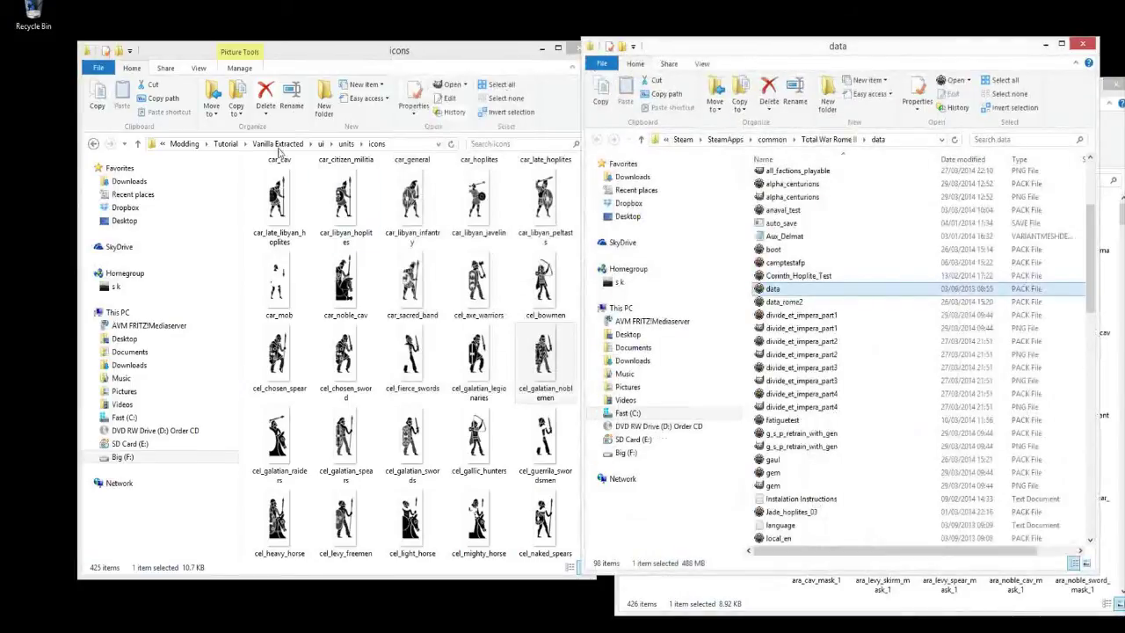
{"action": "left_click", "coordinate": [227, 151]}
{"action": "left_click", "coordinate": [226, 145]}
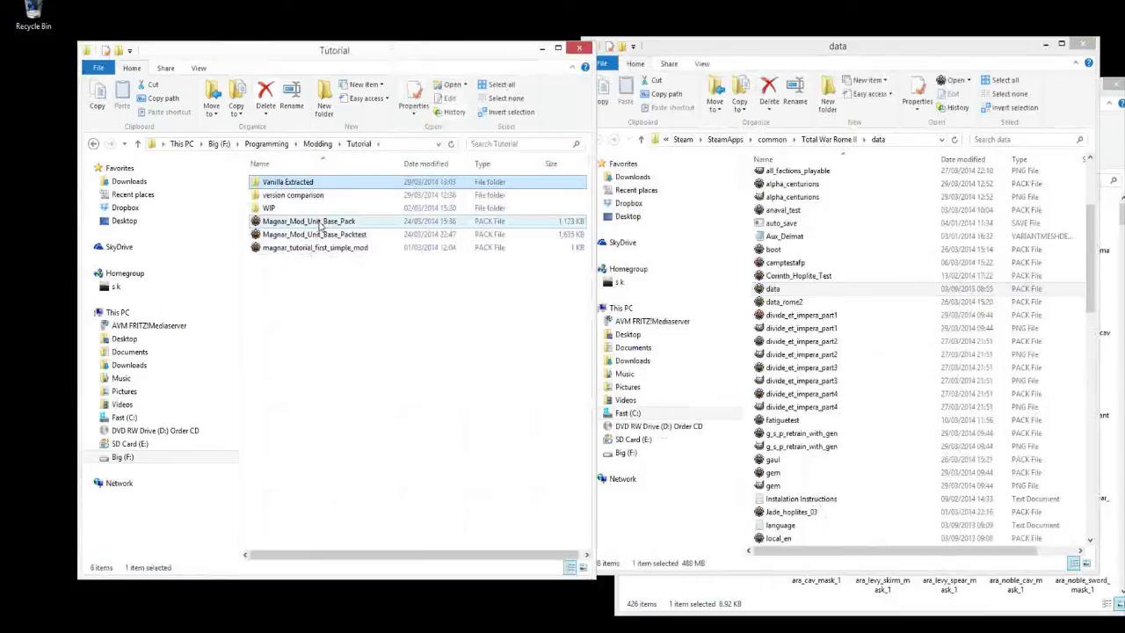
{"action": "left_click", "coordinate": [321, 221]}
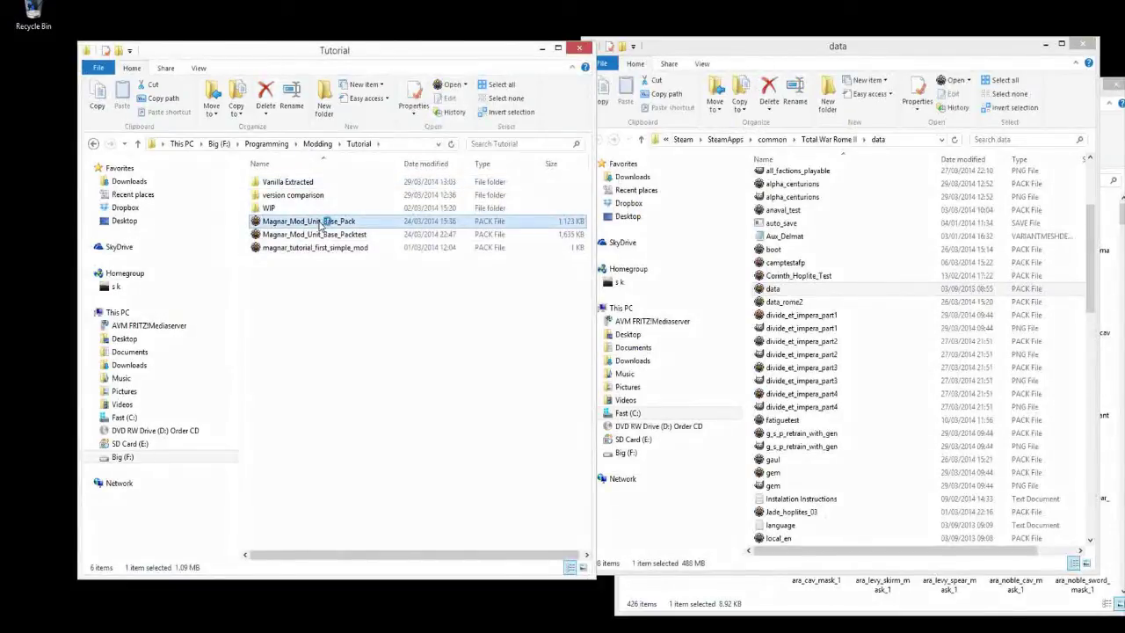
{"action": "double_click", "coordinate": [321, 224]}
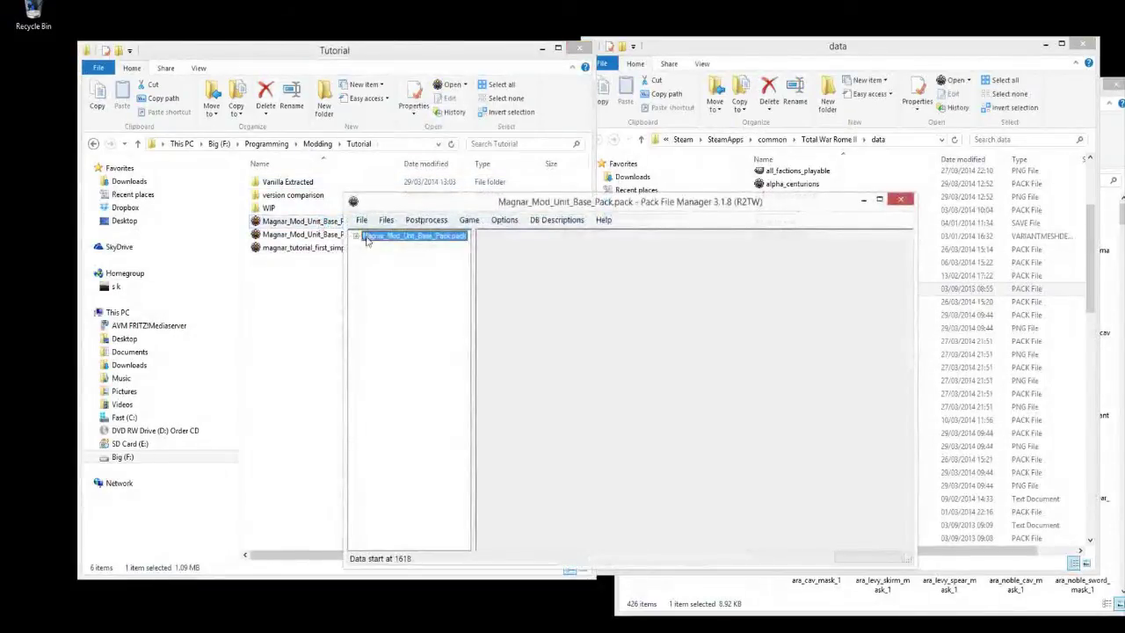
Expand the pack's ui/units icons and mask folders and inspect the cel_chariot.png and cel_chariot_mask_1.png entries
{"action": "left_click", "coordinate": [356, 236]}
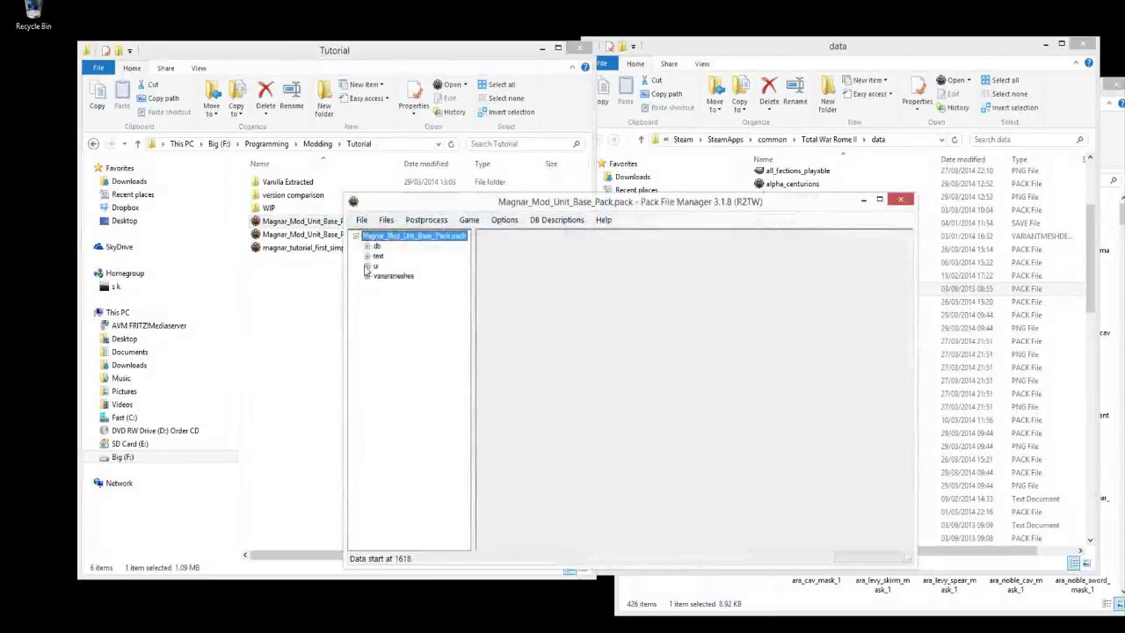
{"action": "left_click", "coordinate": [367, 266]}
{"action": "left_click", "coordinate": [378, 276]}
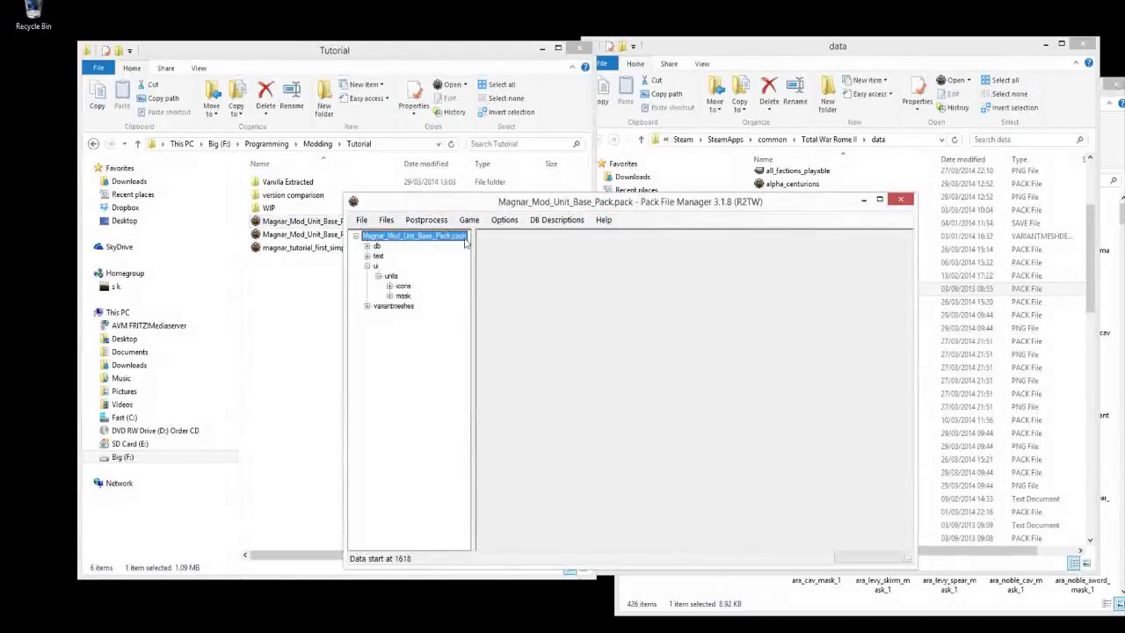
{"action": "left_click", "coordinate": [389, 286]}
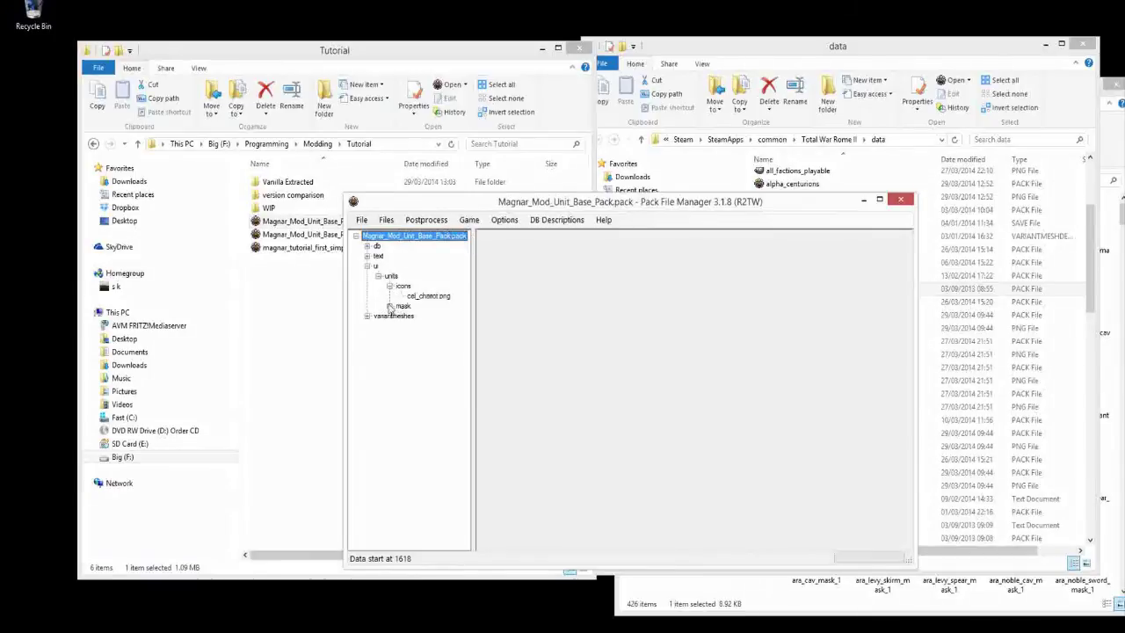
{"action": "left_click", "coordinate": [389, 305]}
{"action": "left_click", "coordinate": [426, 296]}
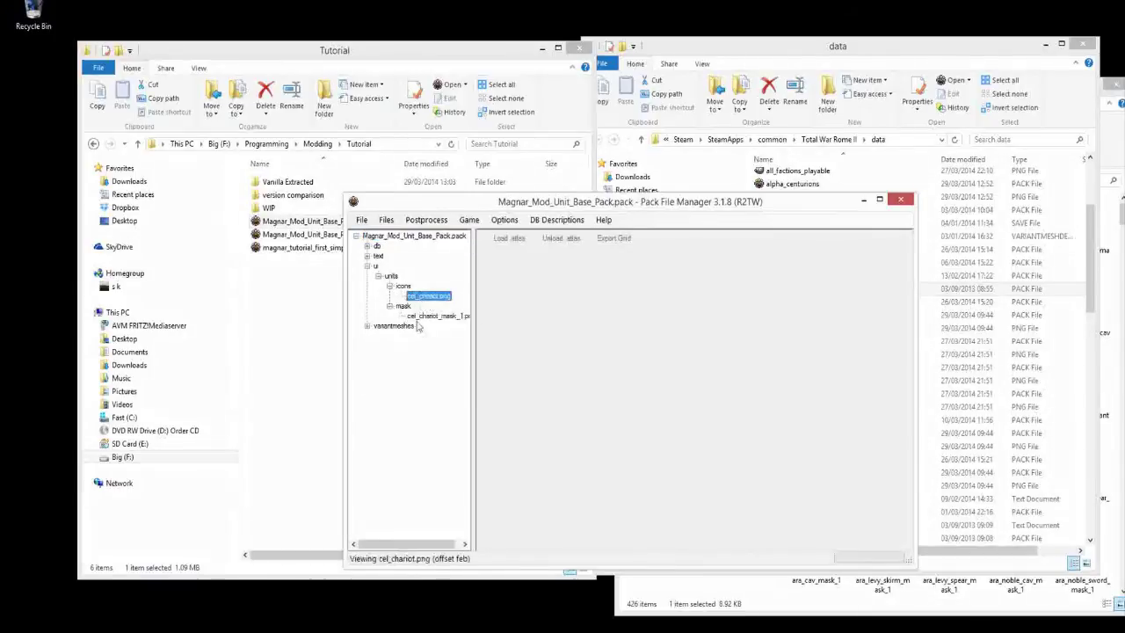
{"action": "left_click", "coordinate": [435, 315]}
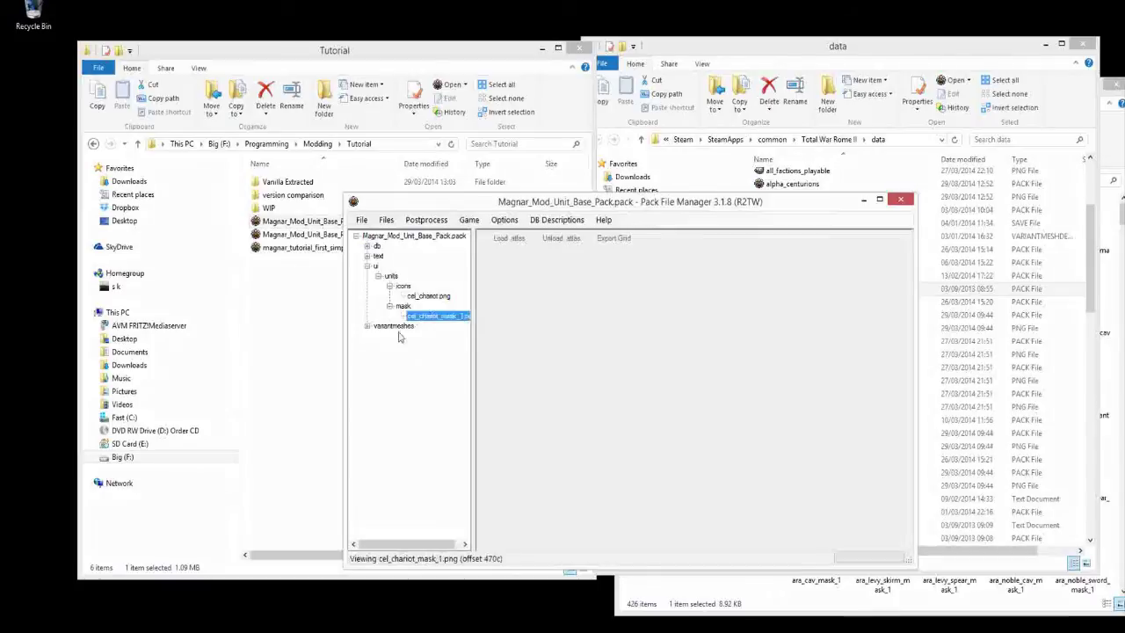
{"action": "left_click", "coordinate": [434, 295]}
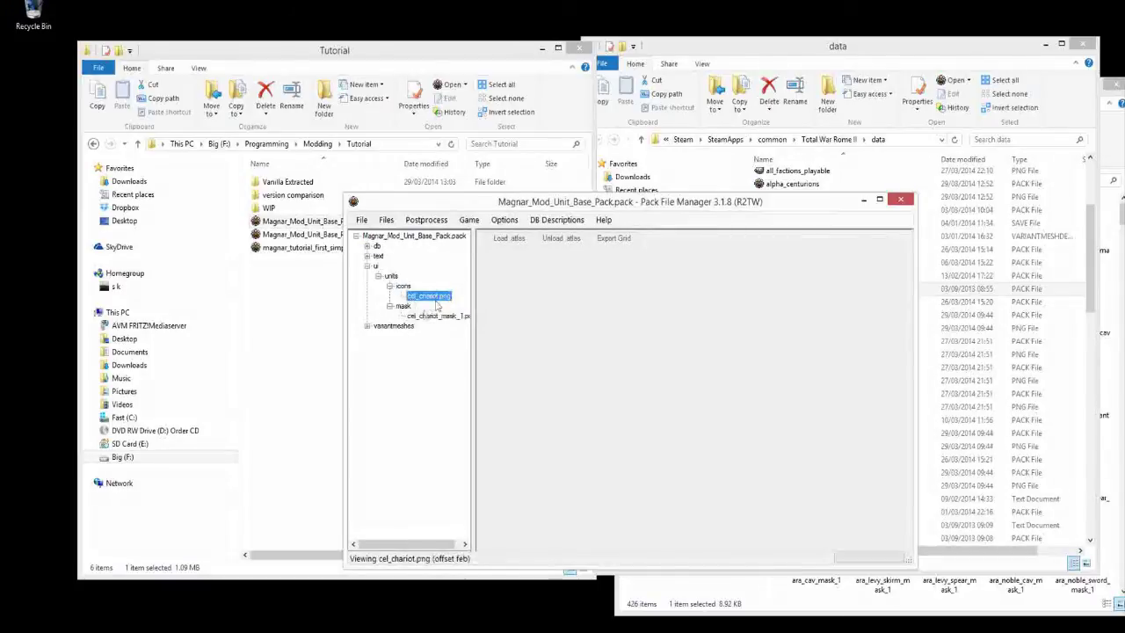
{"action": "left_click", "coordinate": [422, 316]}
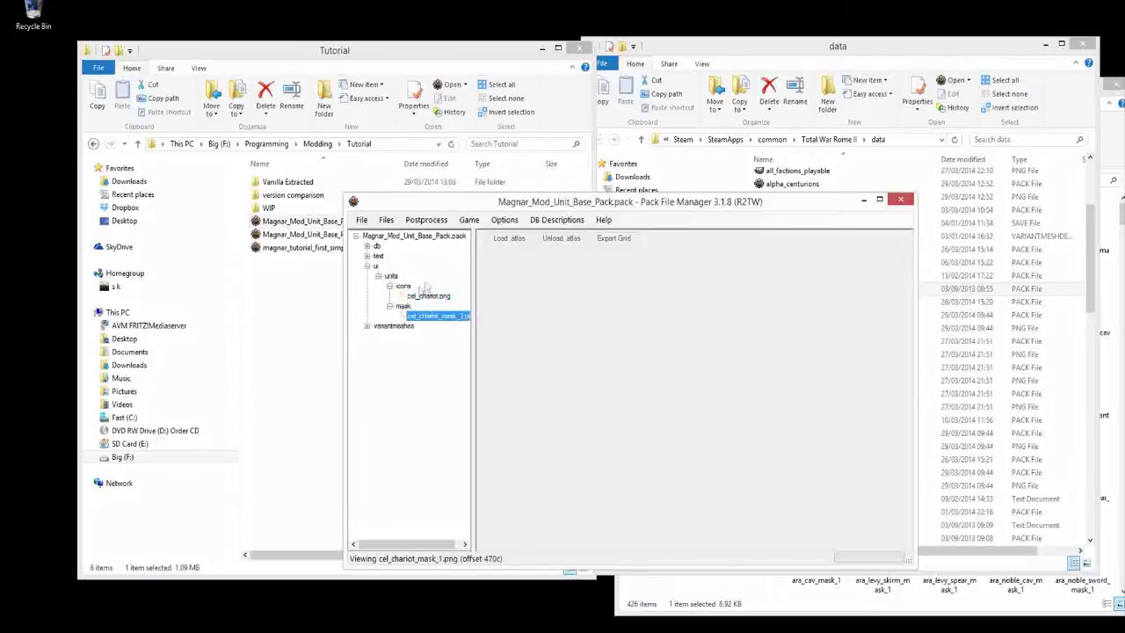
Look at the options for adding files to the pack's icons folder and dismiss them without adding anything
{"action": "right_click", "coordinate": [403, 287]}
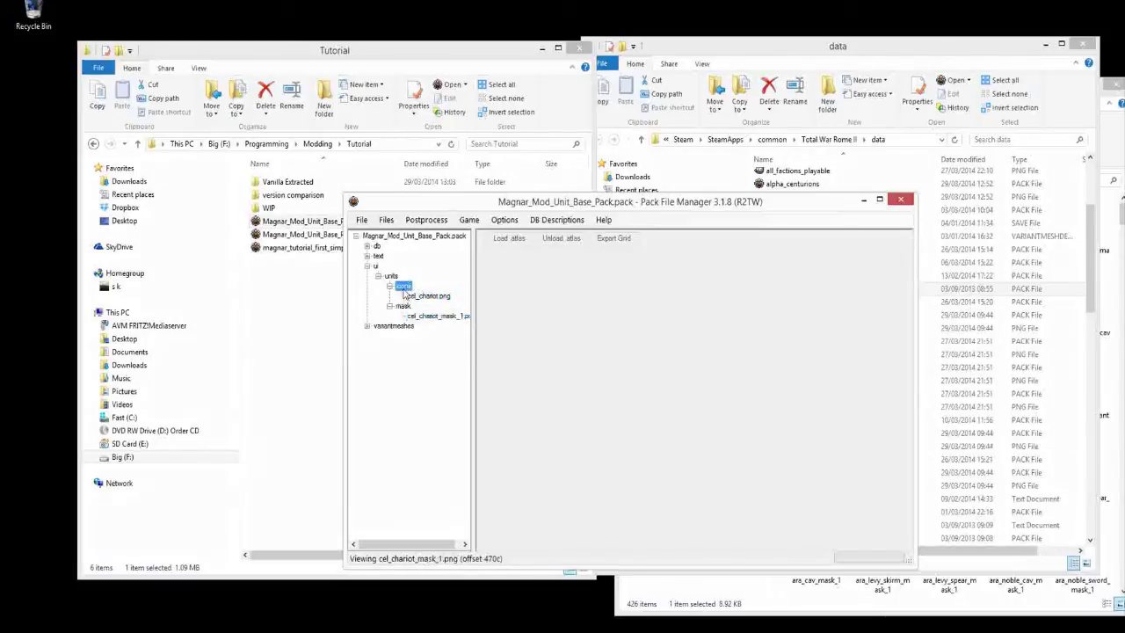
{"action": "left_click", "coordinate": [422, 273]}
{"action": "right_click", "coordinate": [404, 290]}
{"action": "mouse_move", "coordinate": [433, 294]}
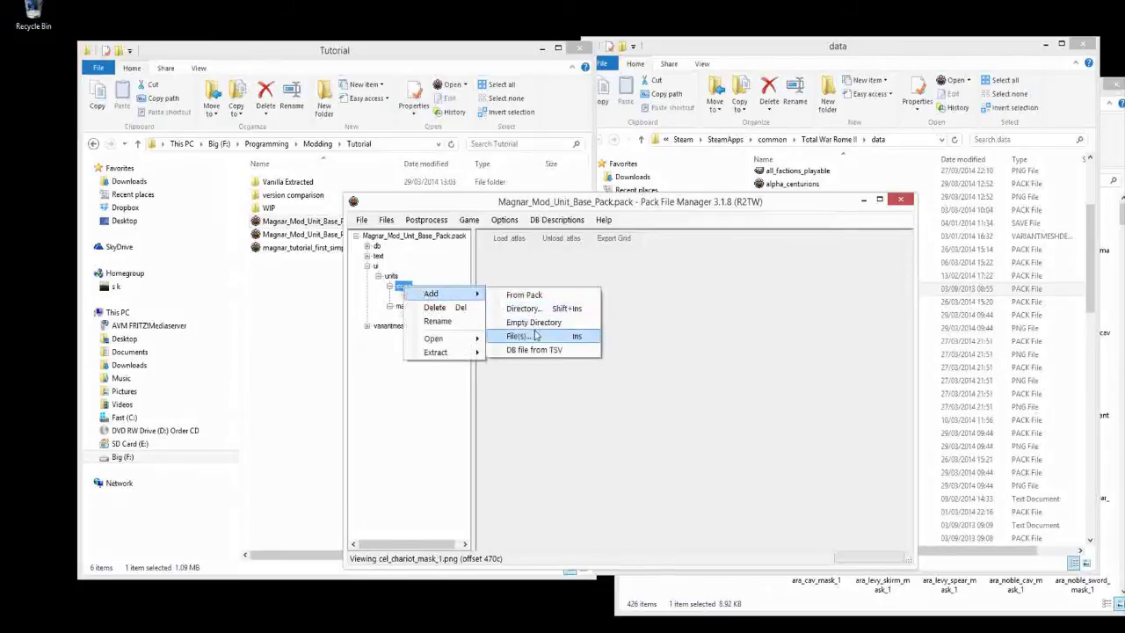
{"action": "left_click", "coordinate": [450, 391]}
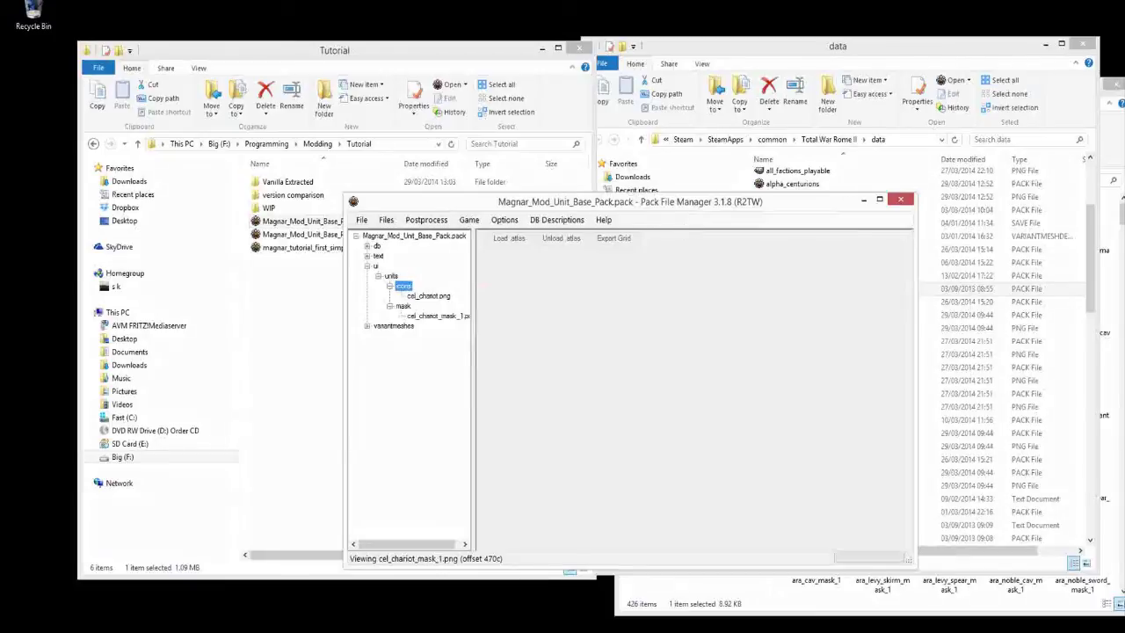
Collapse the ui folder and open the mag_tut_unit_variants table under db/unit_variants_tables
{"action": "left_click", "coordinate": [402, 306]}
{"action": "left_click", "coordinate": [377, 265]}
{"action": "left_click", "coordinate": [368, 265]}
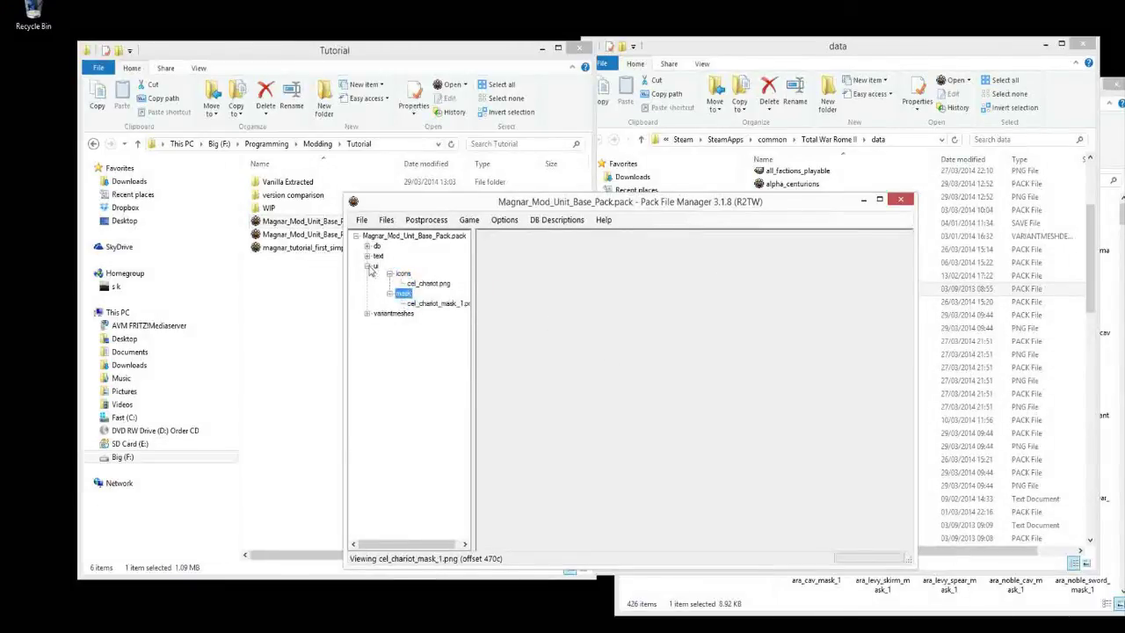
{"action": "left_click", "coordinate": [366, 246]}
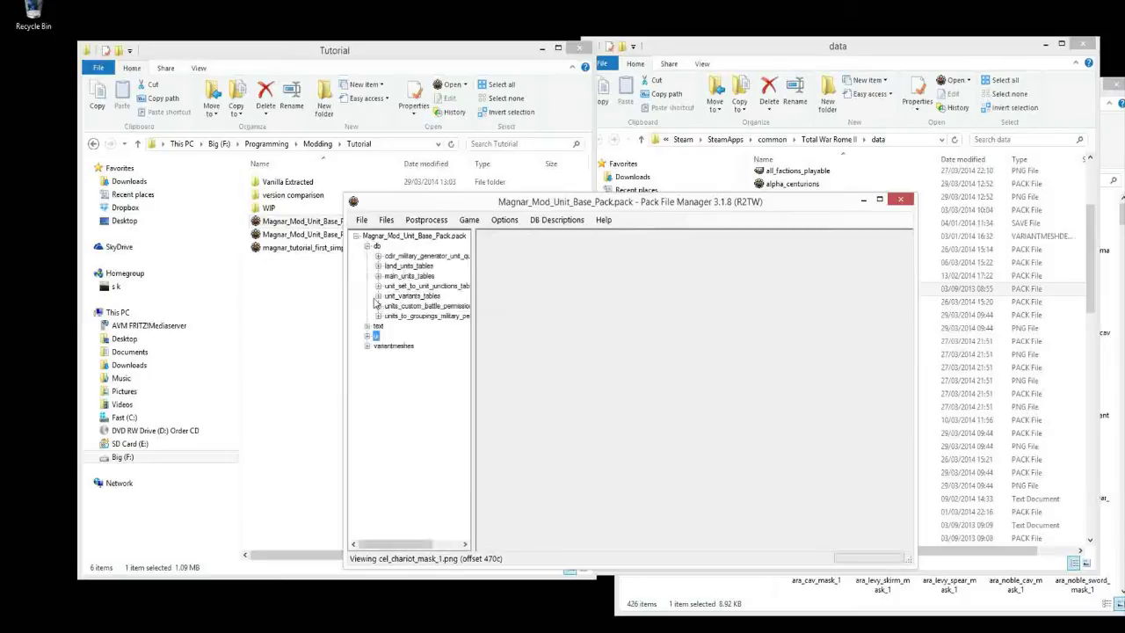
{"action": "left_click", "coordinate": [378, 296]}
{"action": "left_click", "coordinate": [426, 305]}
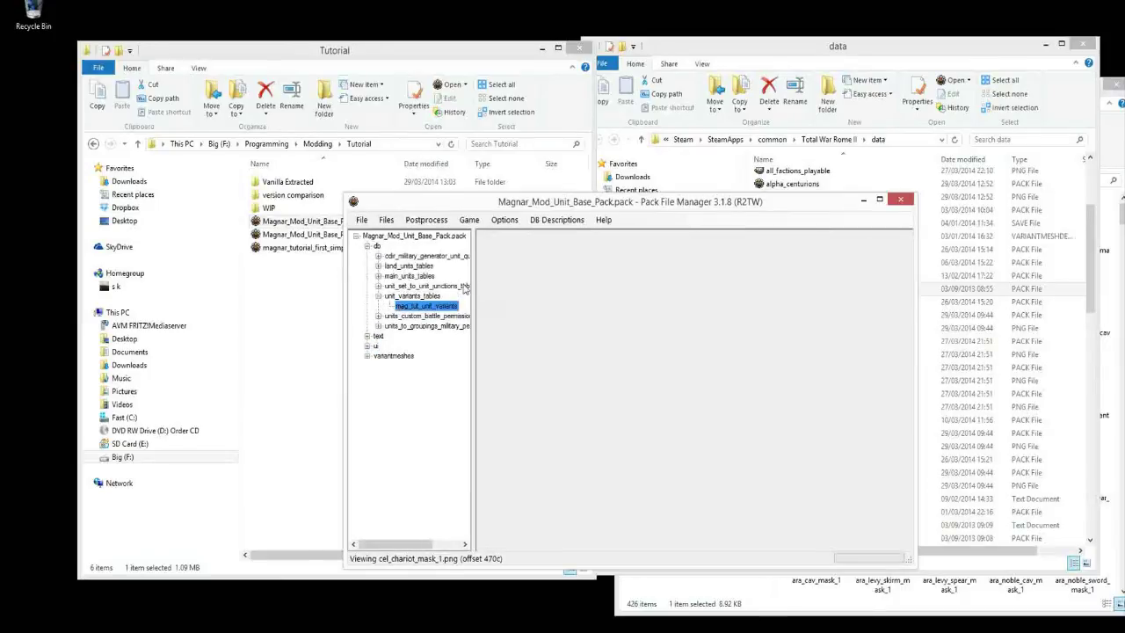
Using the icon name in ui/units, set the Mag_Tut_Sword row's unit_card to Cel_Chariot and save the pack
{"action": "left_click", "coordinate": [367, 346]}
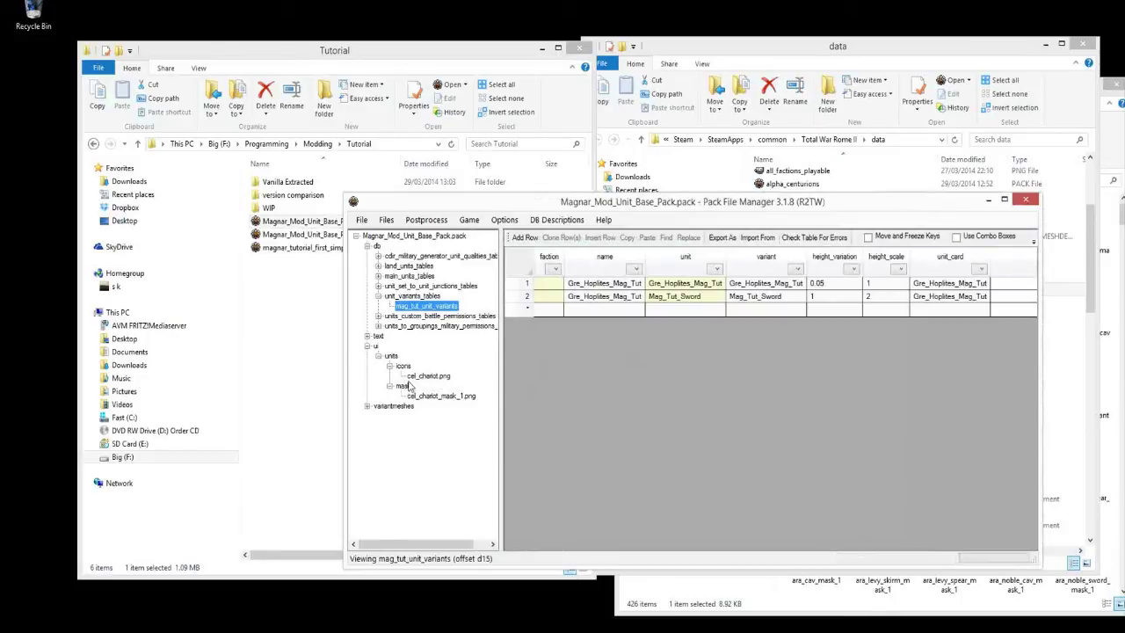
{"action": "left_click", "coordinate": [749, 299]}
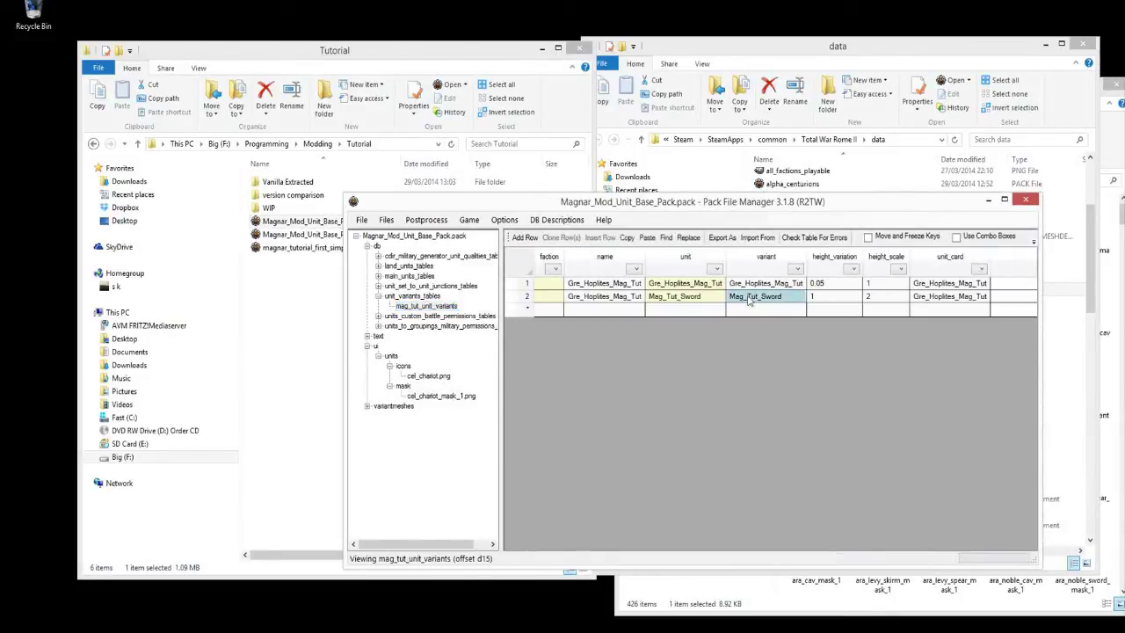
{"action": "left_click", "coordinate": [949, 299]}
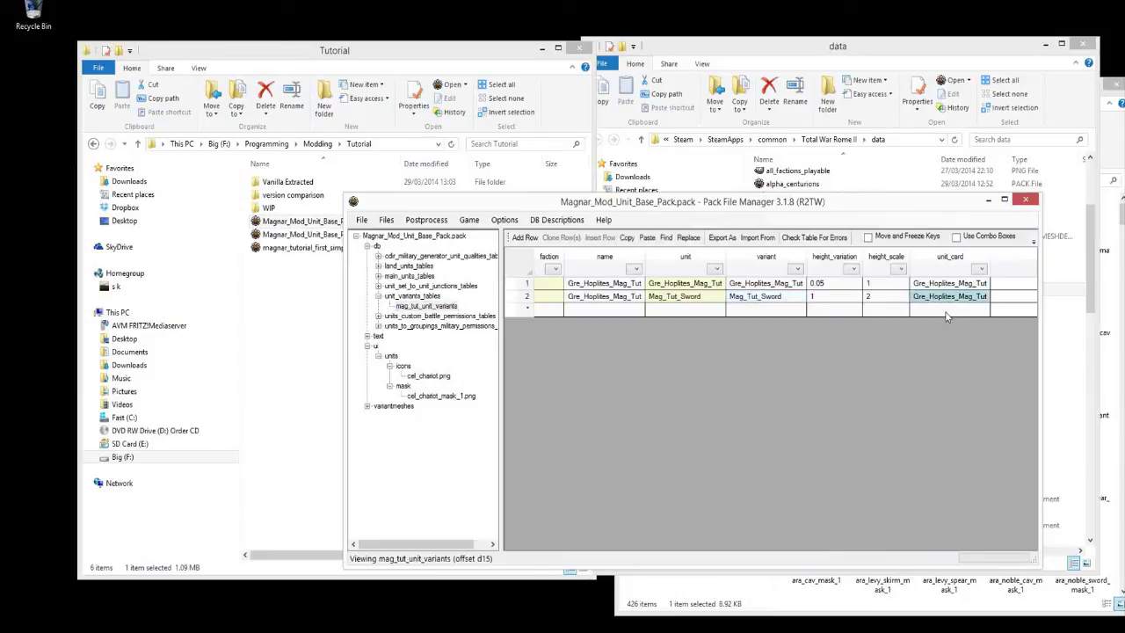
{"action": "type", "text": "Cel_Chariot"}
{"action": "key", "text": "Return"}
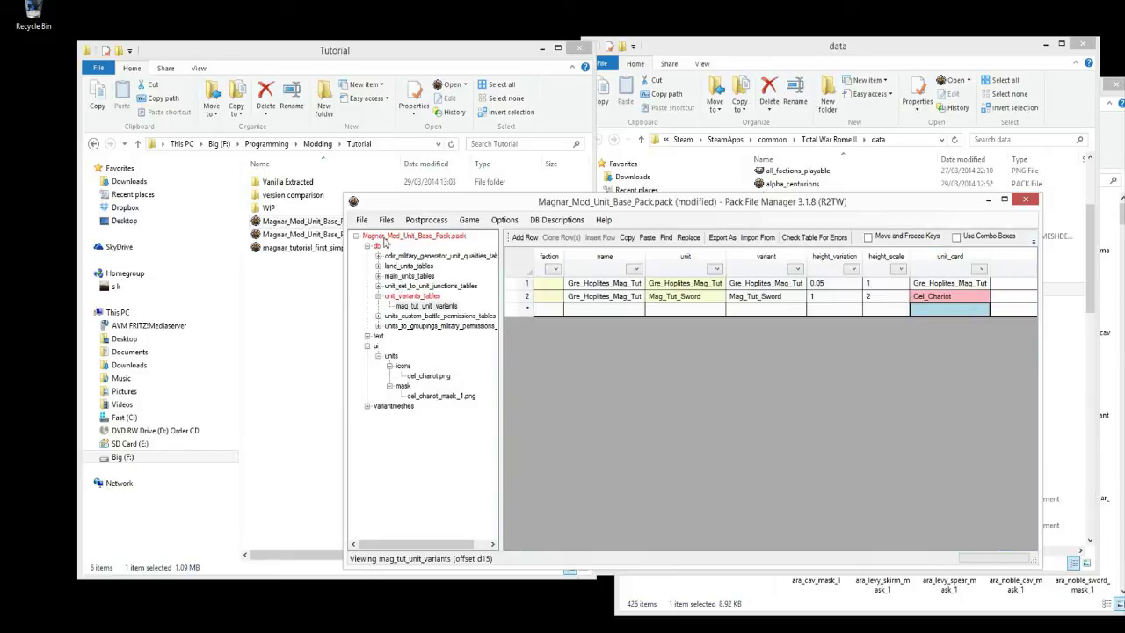
{"action": "left_click", "coordinate": [361, 219]}
{"action": "left_click", "coordinate": [384, 293]}
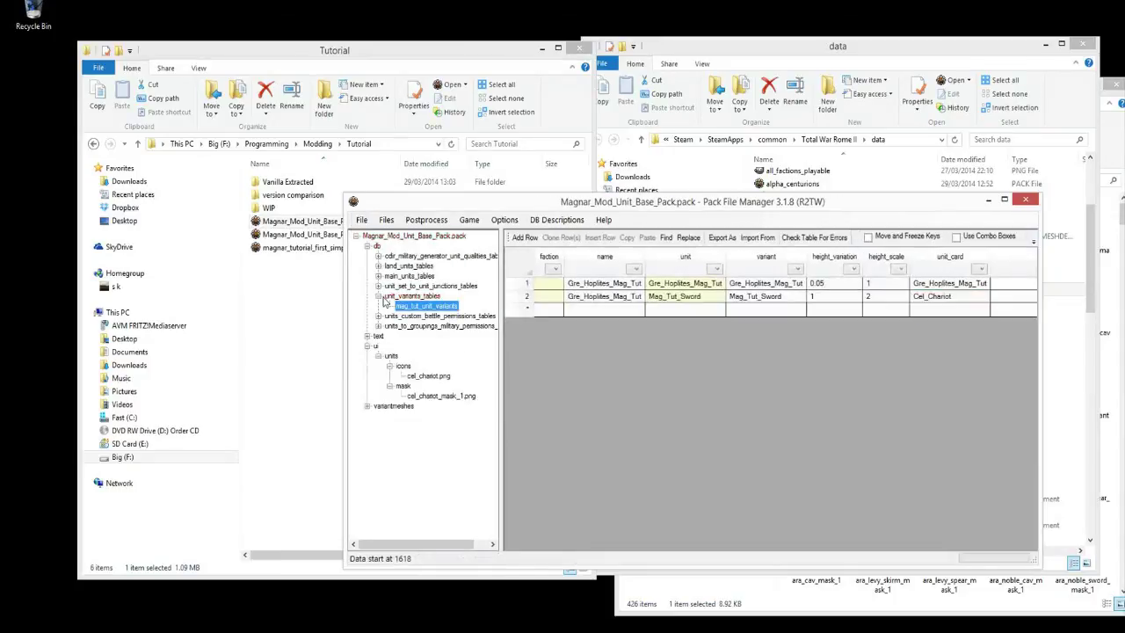